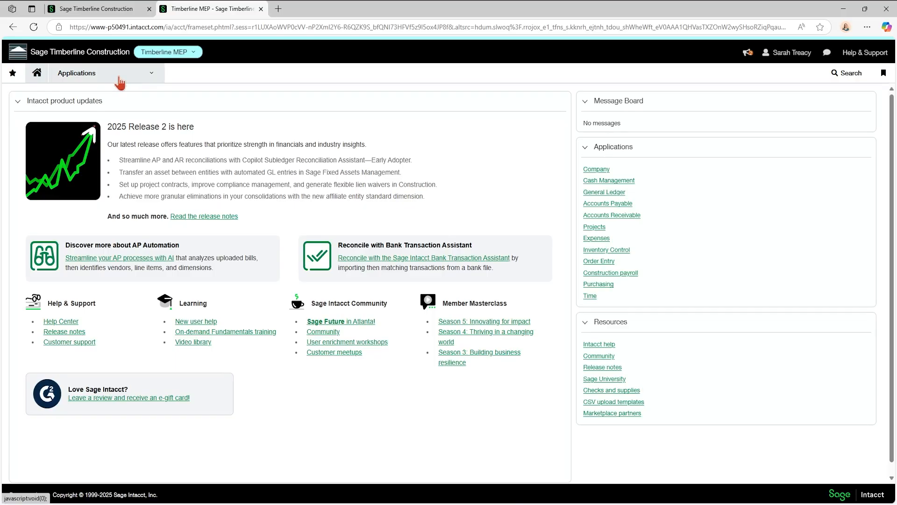
Go to Accounts Payable > Bills > Pay bills for Timberline MEP from the Applications menu.
left_click(119, 81)
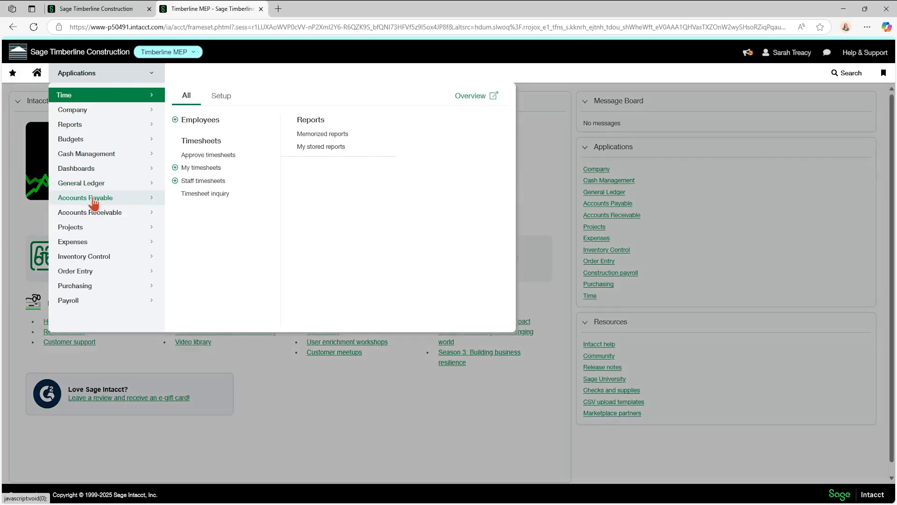
mouse_move(94, 204)
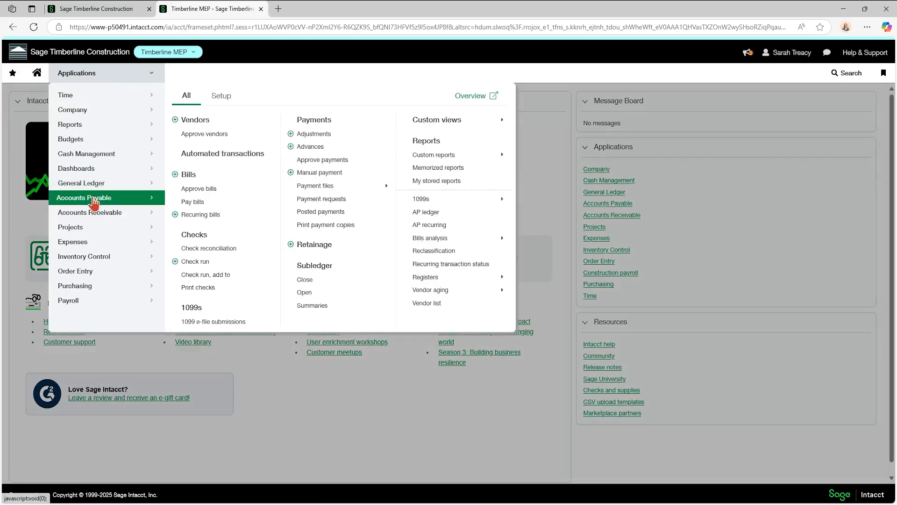
left_click(193, 203)
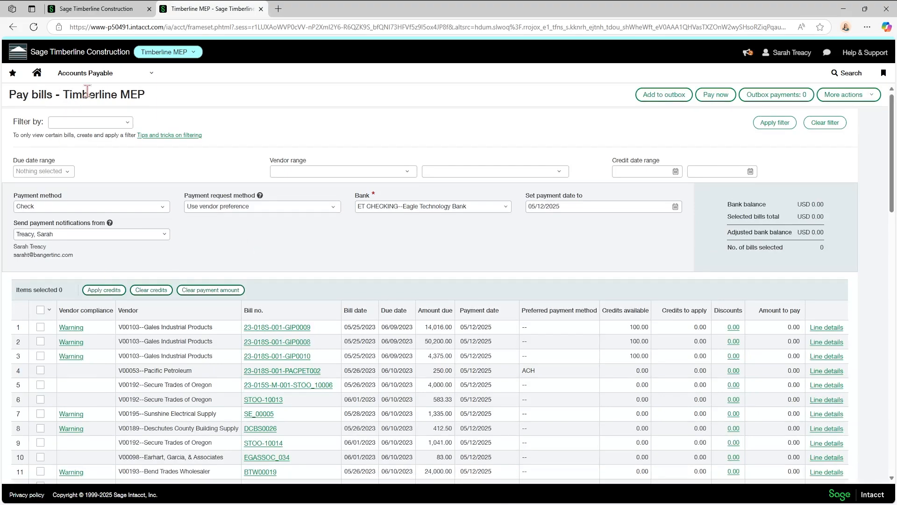
left_click(85, 74)
left_click(221, 96)
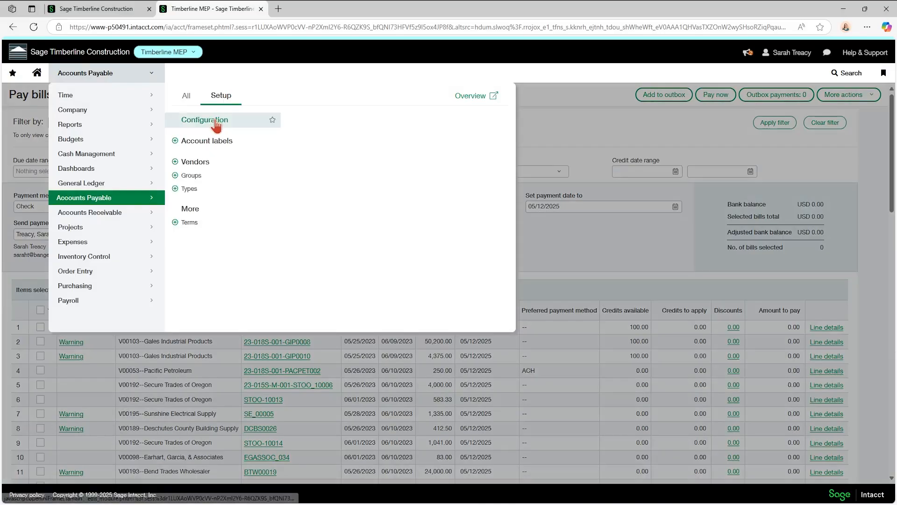
left_click(243, 120)
left_click(492, 81)
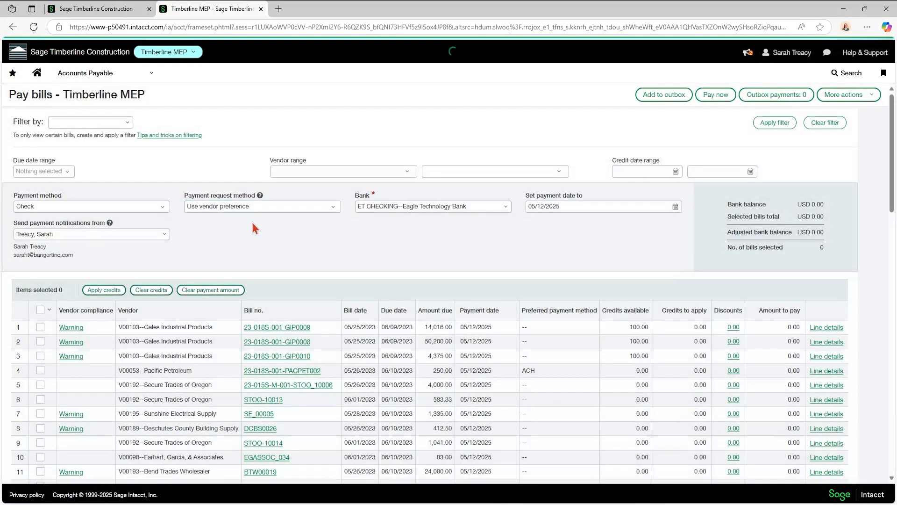
scroll(254, 227, "down", 8)
scroll(257, 233, "down", 20)
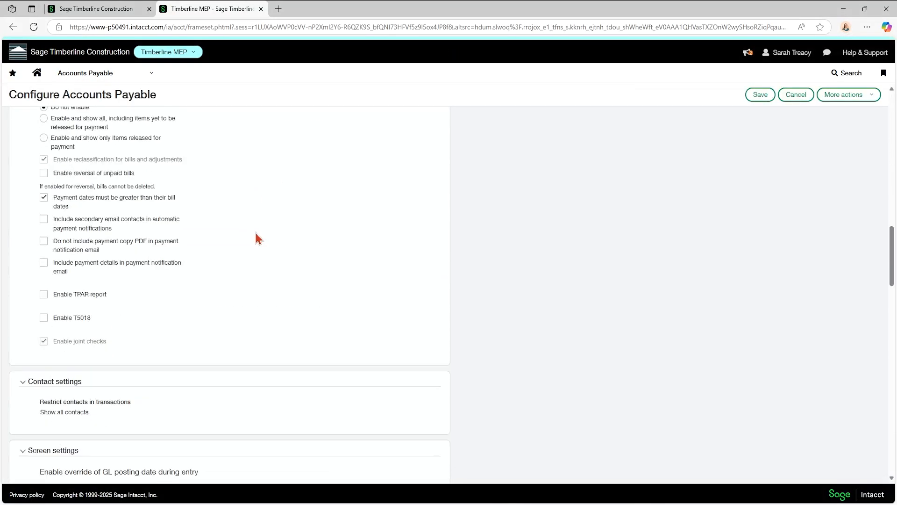
scroll(252, 233, "down", 7)
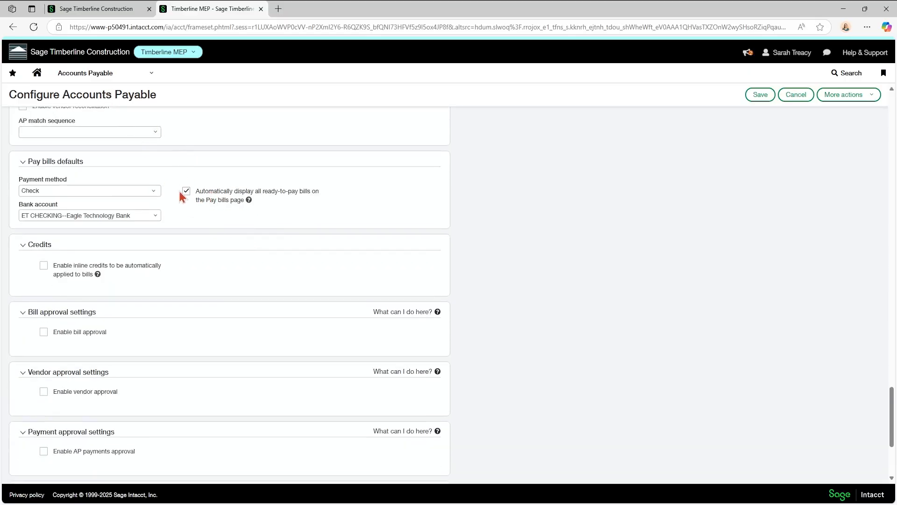
left_click(77, 74)
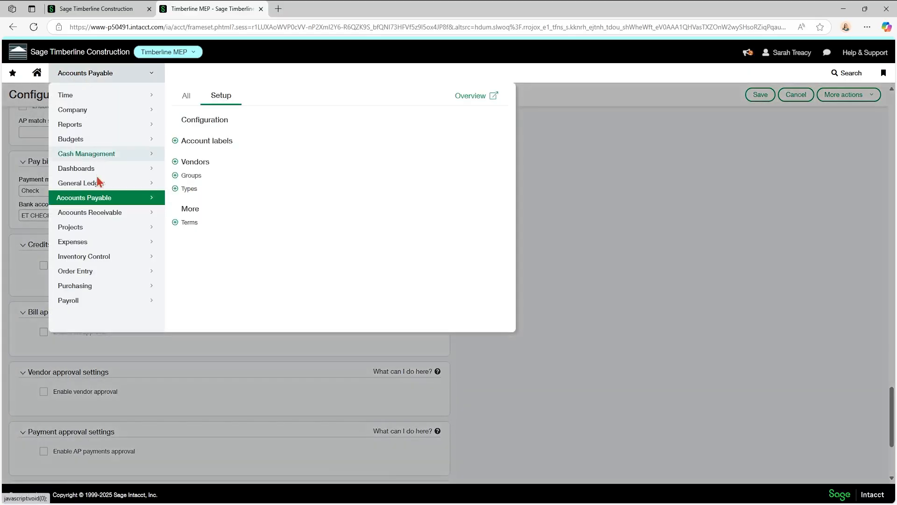
left_click(186, 96)
left_click(200, 206)
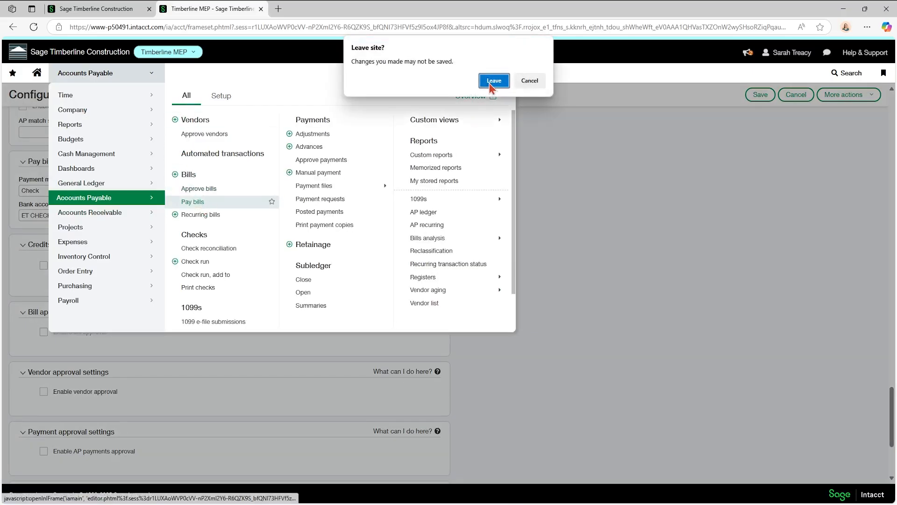
left_click(488, 98)
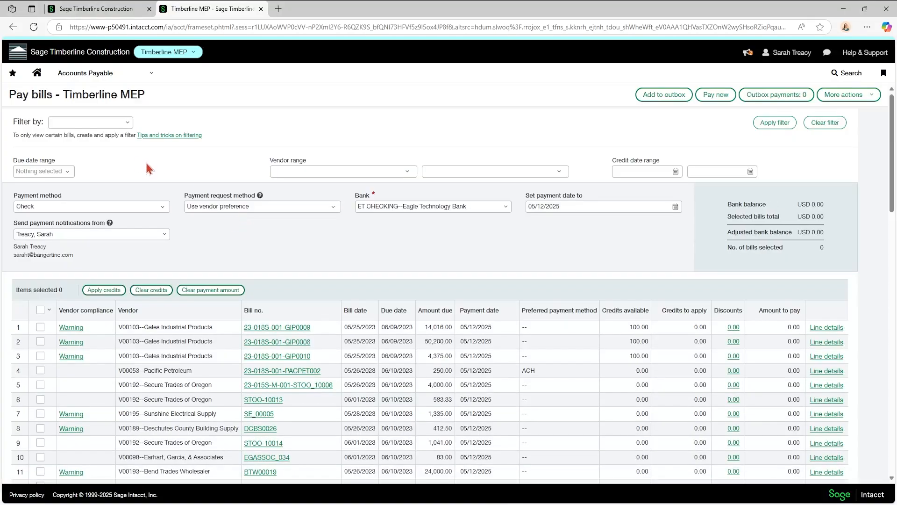
Choose the Project filter set under Filter by and open its Advanced filters page.
left_click(127, 123)
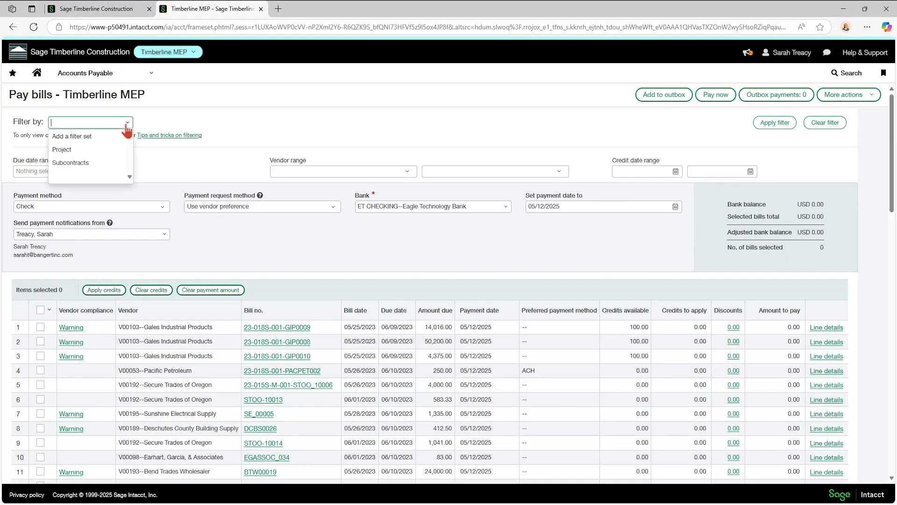
left_click(62, 150)
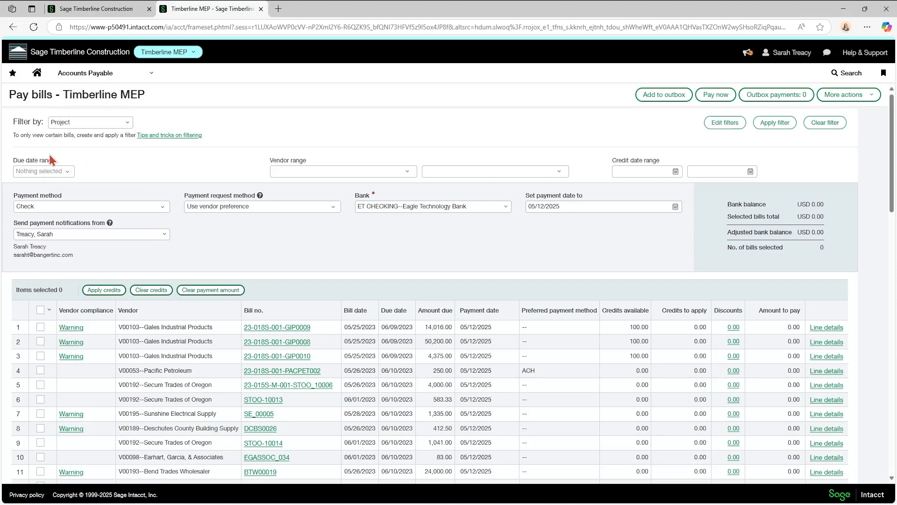
left_click(725, 124)
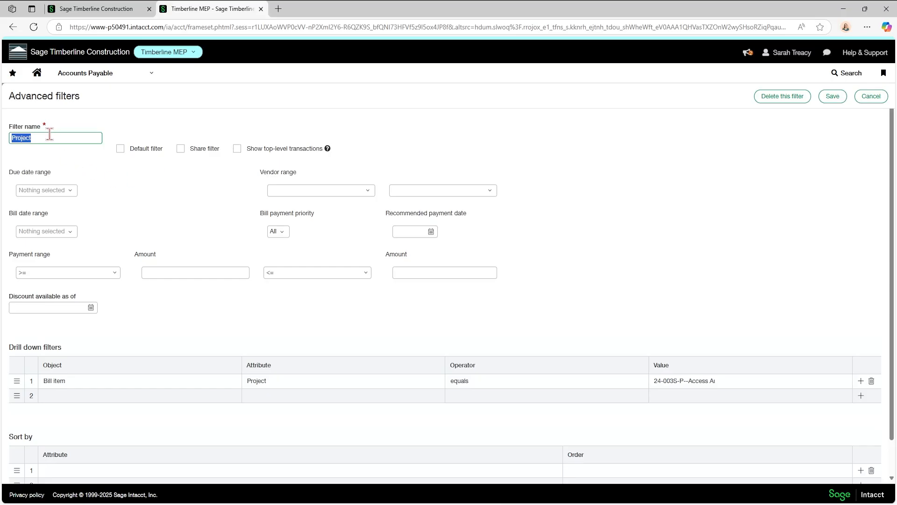
Turn sharing on for the Project filter, then turn it back off.
left_click(121, 149)
left_click(182, 150)
left_click(182, 149)
scroll(70, 266, "down", 1)
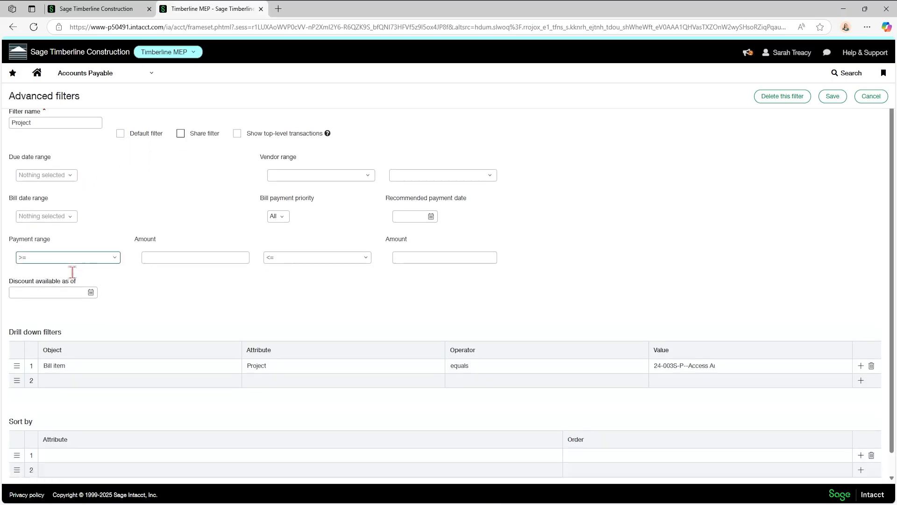
scroll(72, 271, "down", 1)
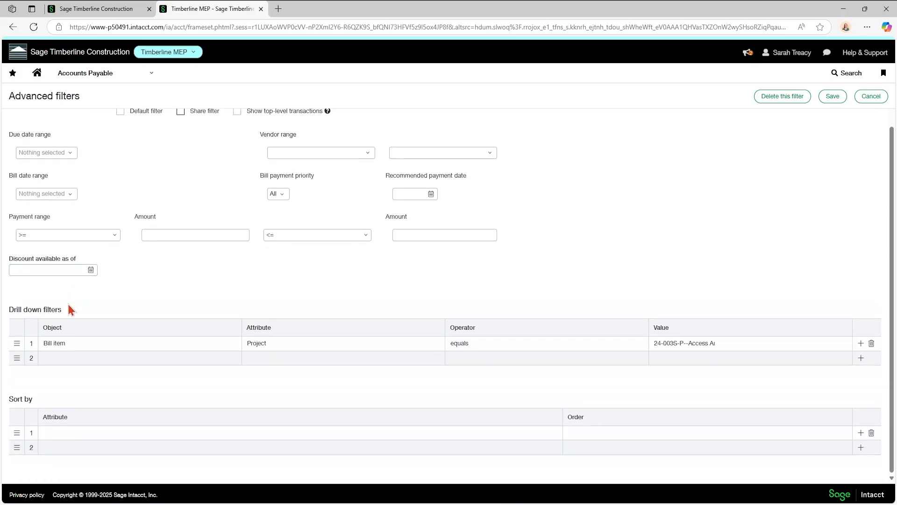
Keep the drill-down row as Bill item Project equals 24-003S-P--Access Auto - Plumbing, then close.
left_click(76, 343)
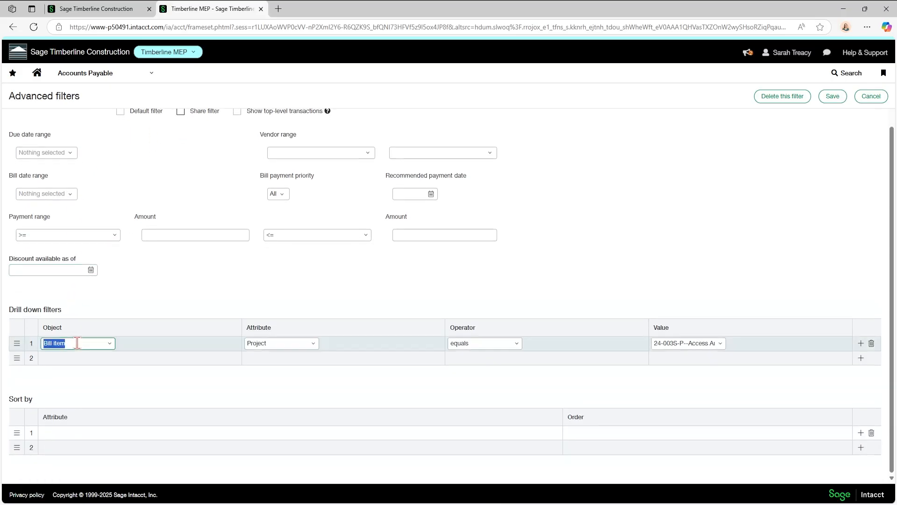
left_click(110, 344)
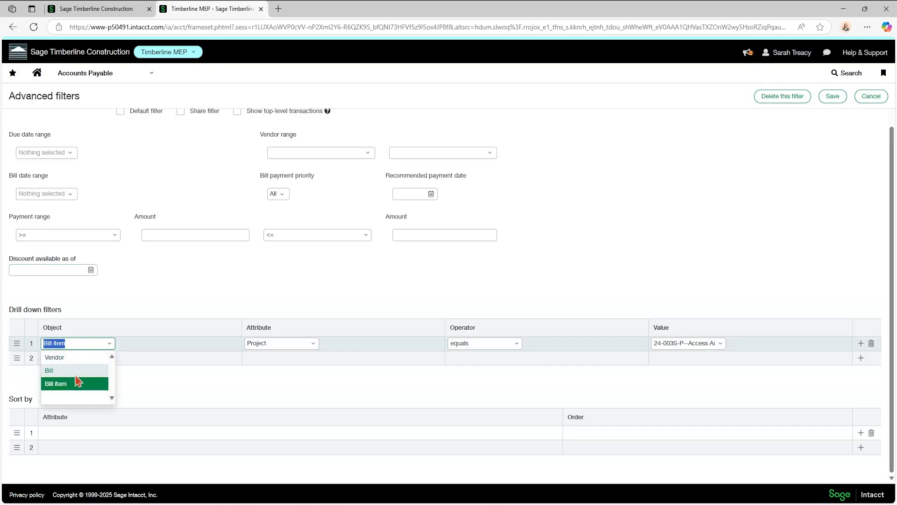
left_click(78, 386)
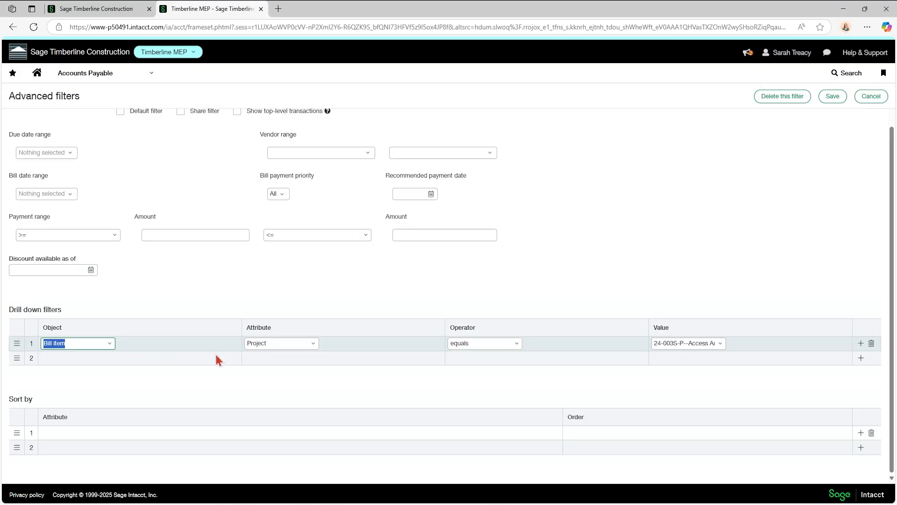
left_click(316, 349)
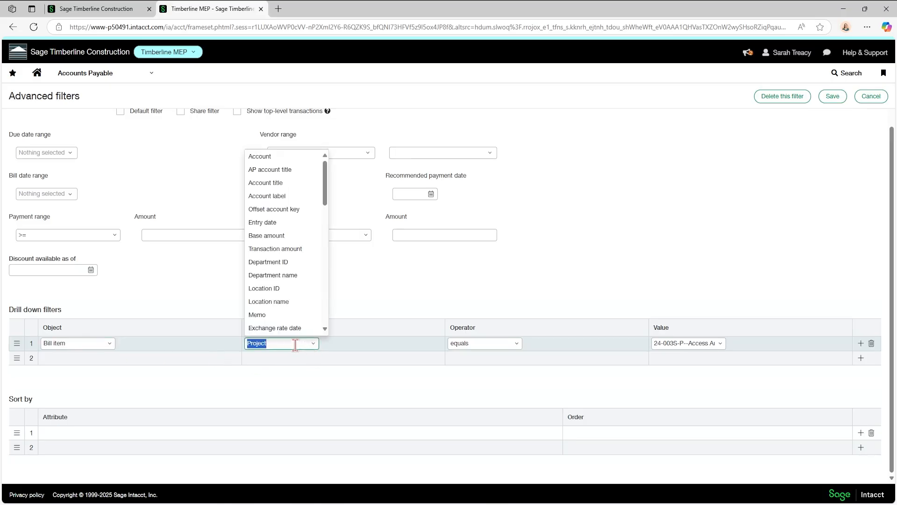
left_click(295, 344)
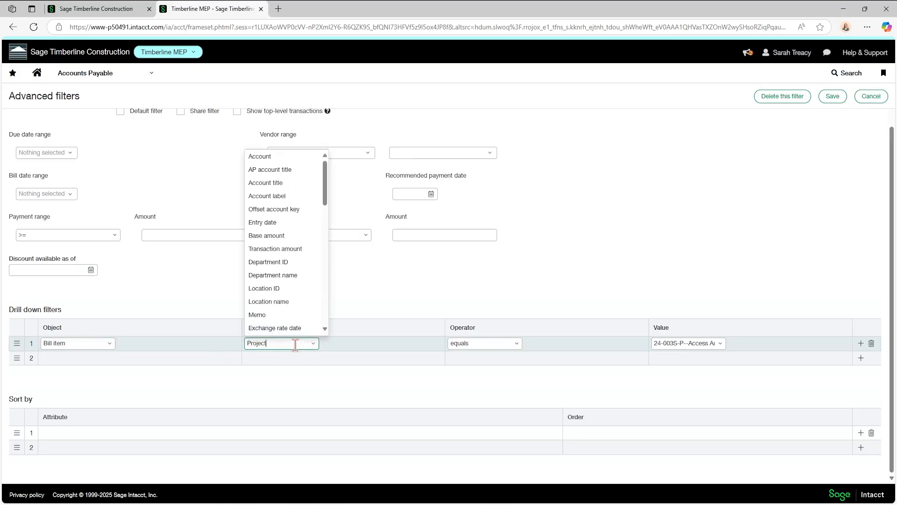
left_click(481, 345)
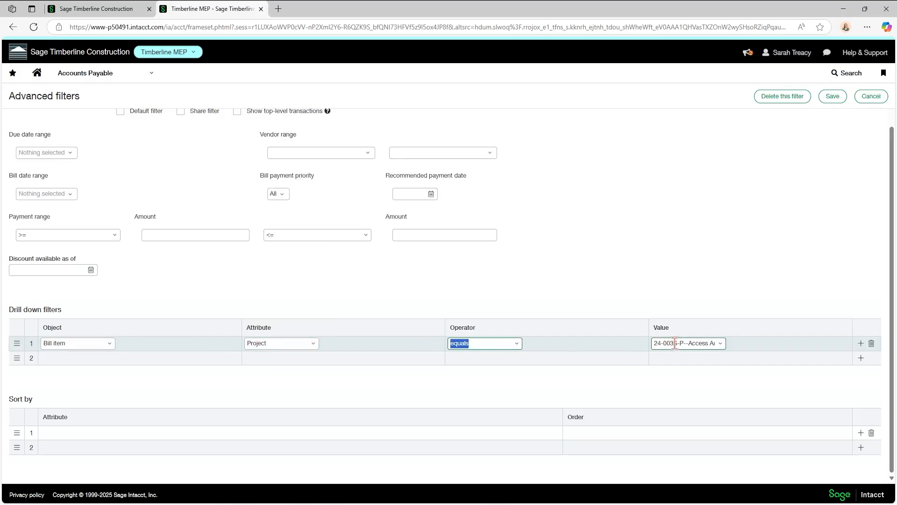
left_click(718, 348)
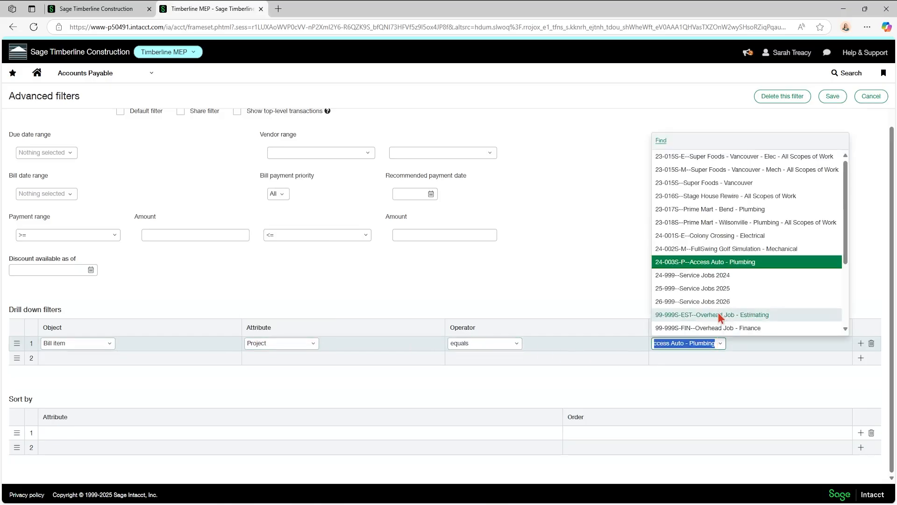
scroll(722, 250, "down", 3)
scroll(722, 252, "up", 3)
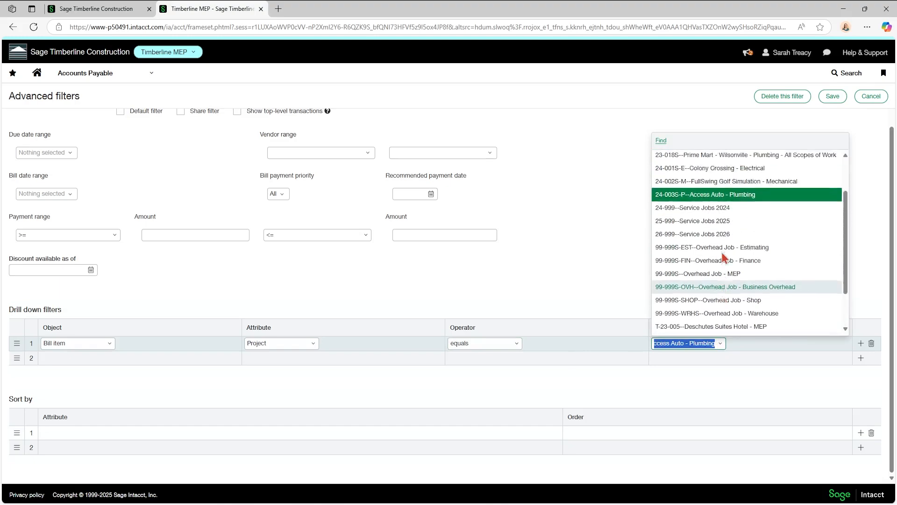
left_click(711, 263)
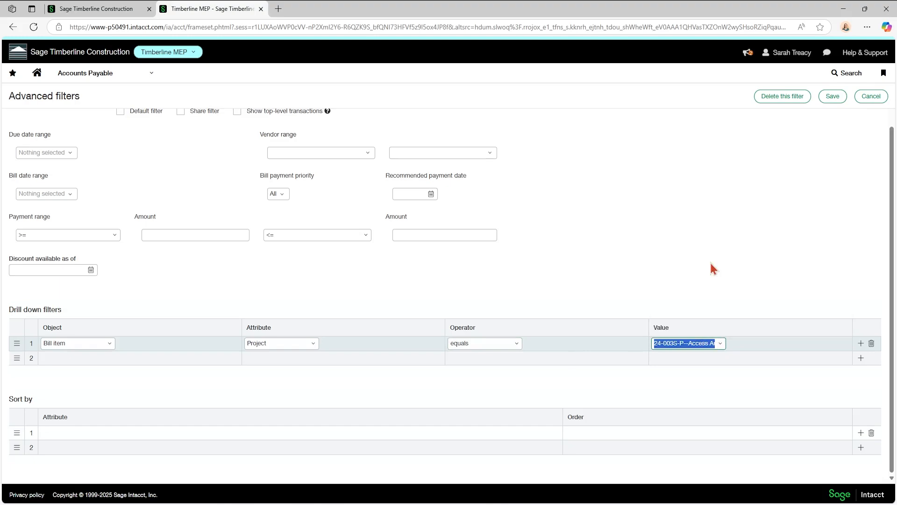
scroll(712, 268, "up", 1)
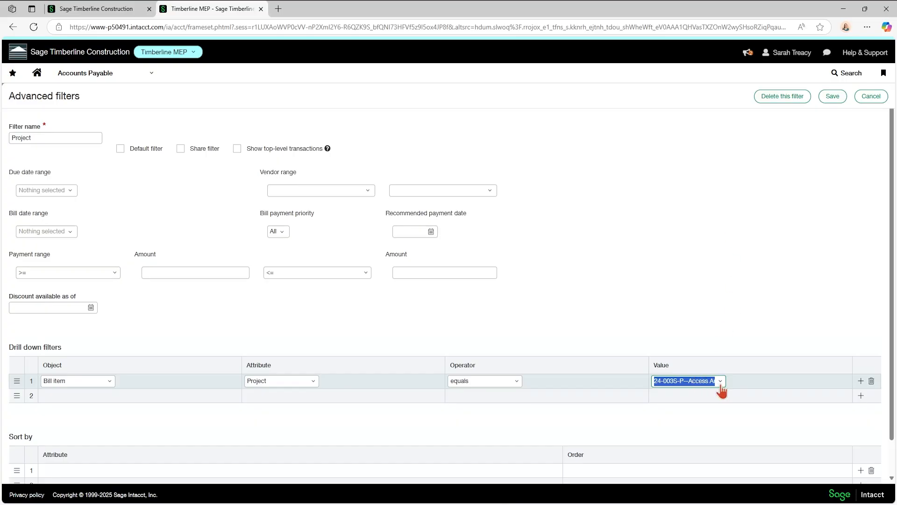
left_click(710, 315)
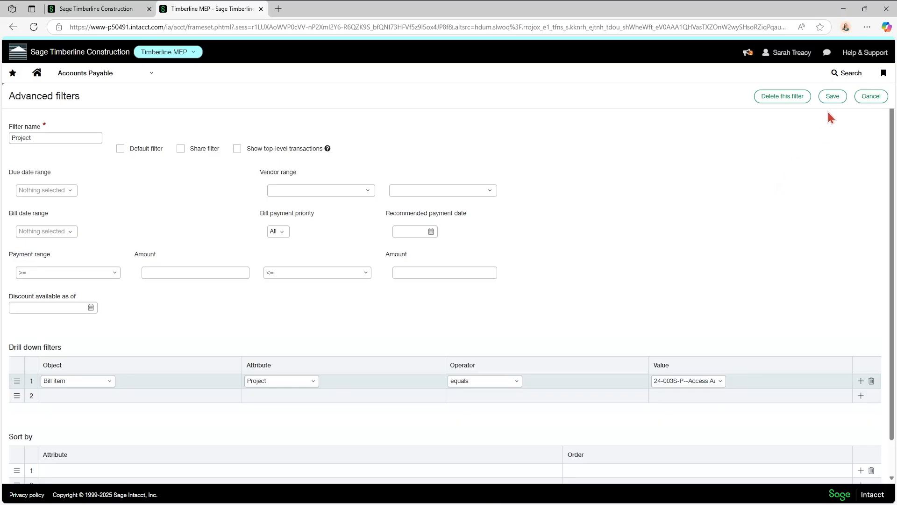
left_click(871, 95)
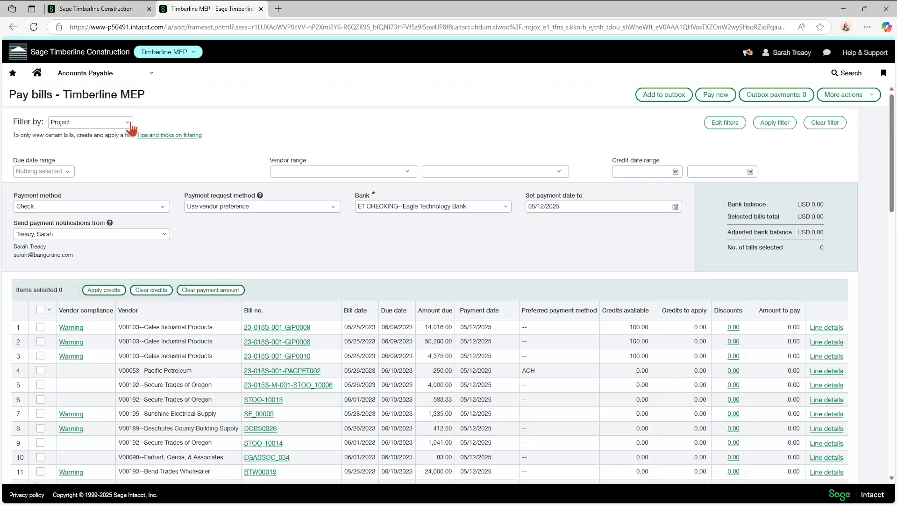
Change the Project filter's drill-down project value to 99-999S-EST and save the filter.
left_click(724, 122)
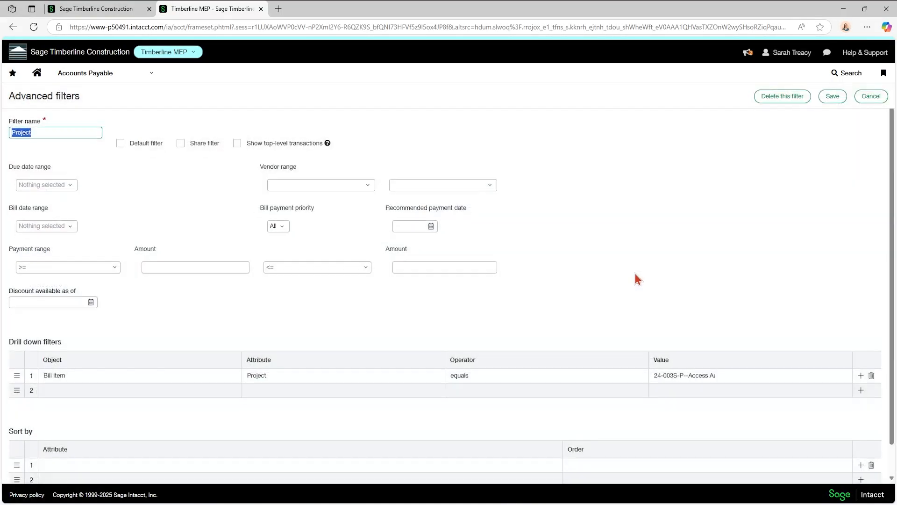
scroll(635, 262, "down", 1)
left_click(702, 345)
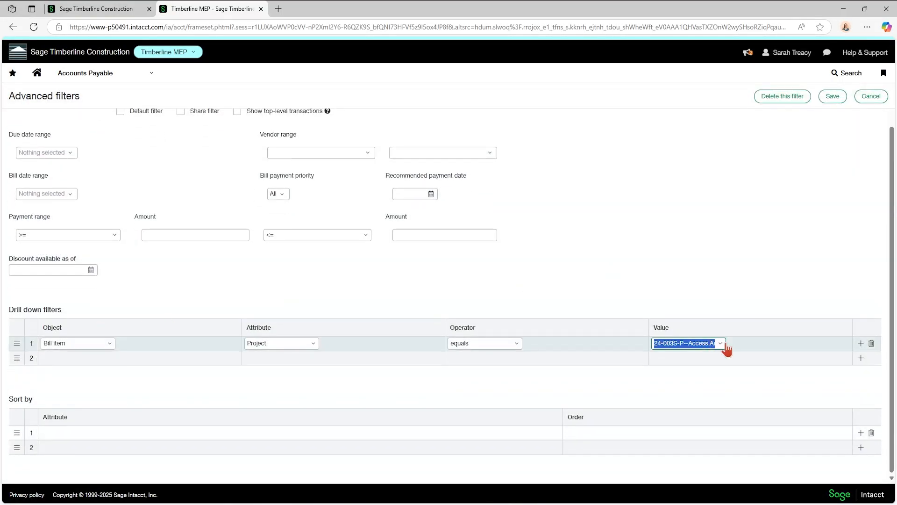
left_click(721, 344)
left_click(710, 315)
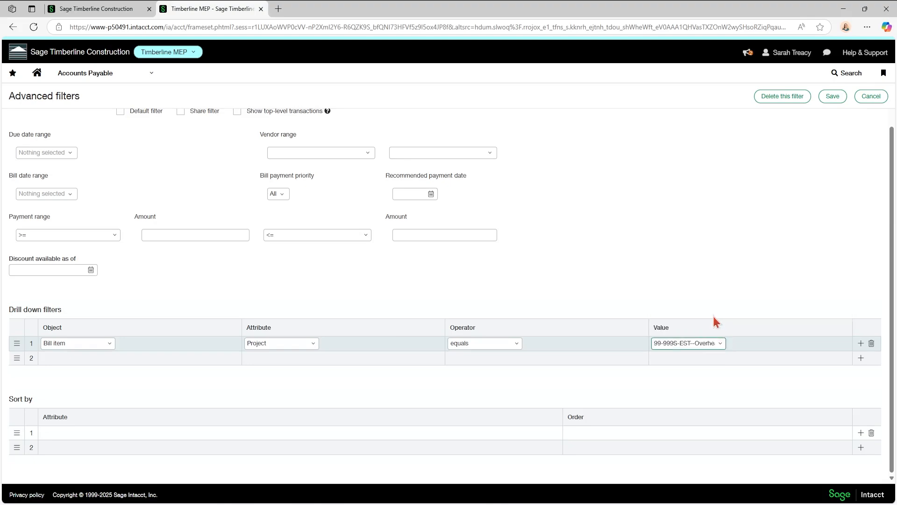
left_click(830, 99)
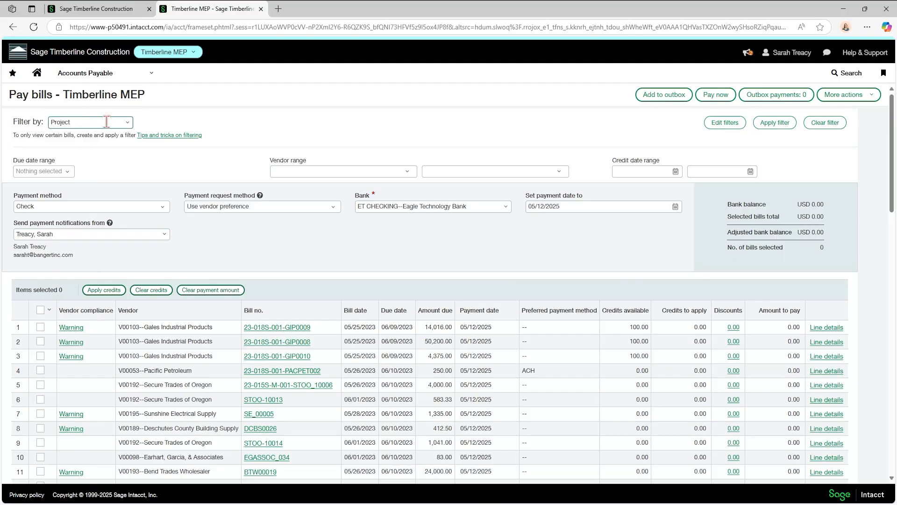
Switch the bill filter to Subcontracts and open its Advanced filters settings.
left_click(82, 122)
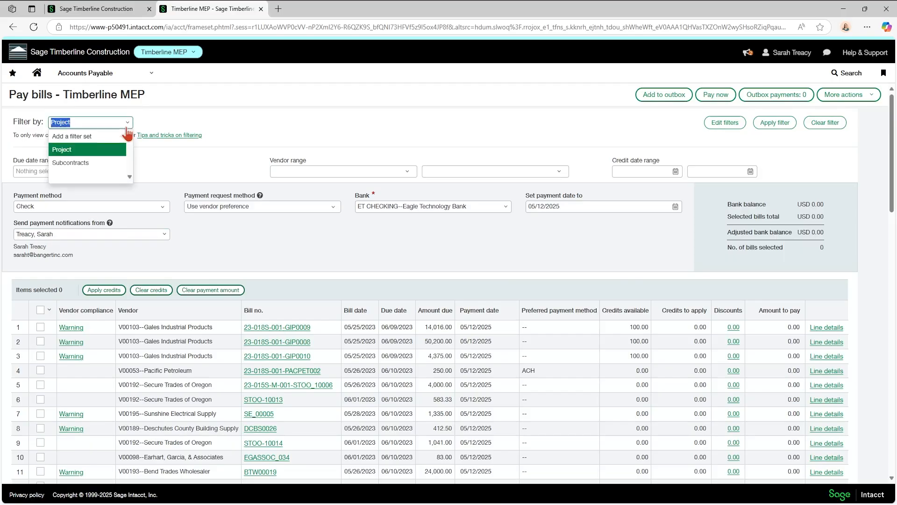
left_click(87, 161)
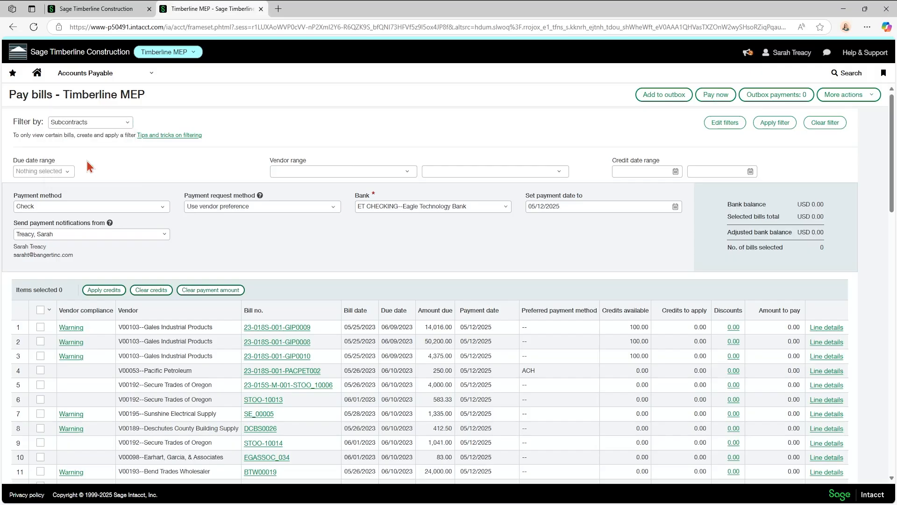
left_click(724, 124)
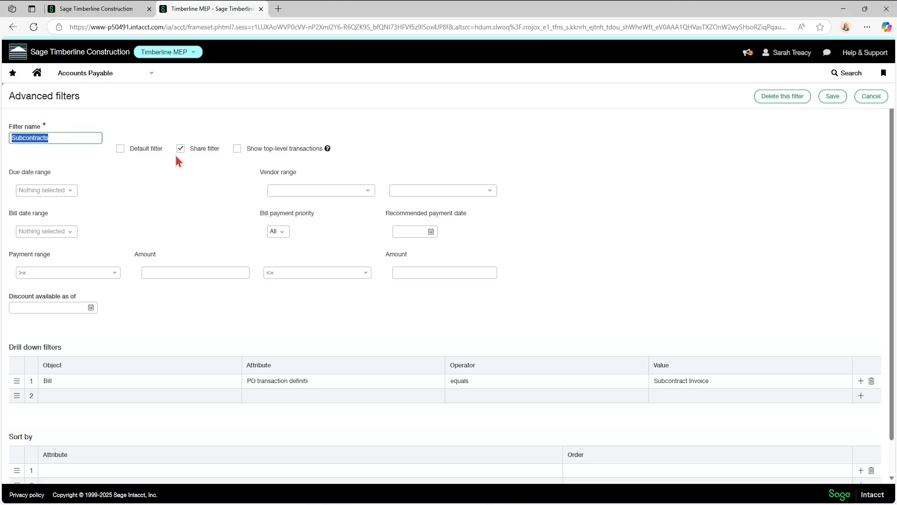
Confirm the drill-down value stays Subcontract Invoice, then leave without saving.
scroll(127, 234, "down", 1)
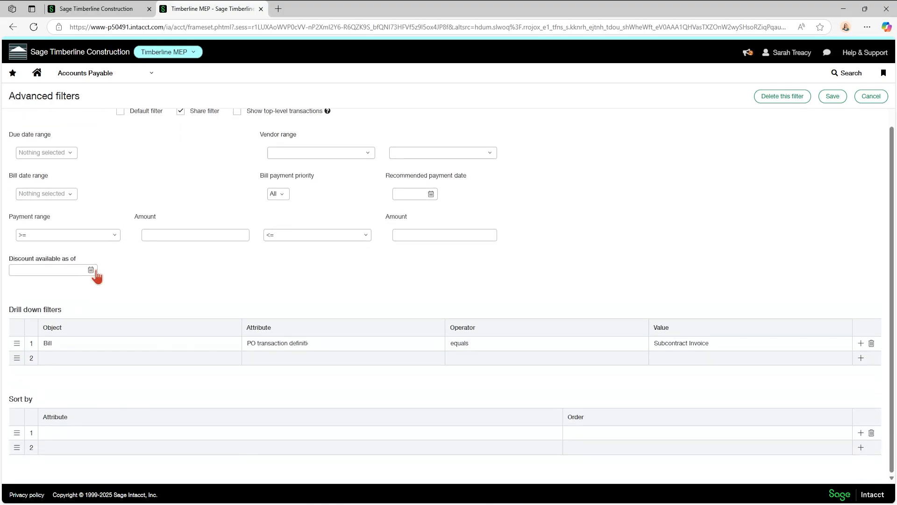
left_click(61, 345)
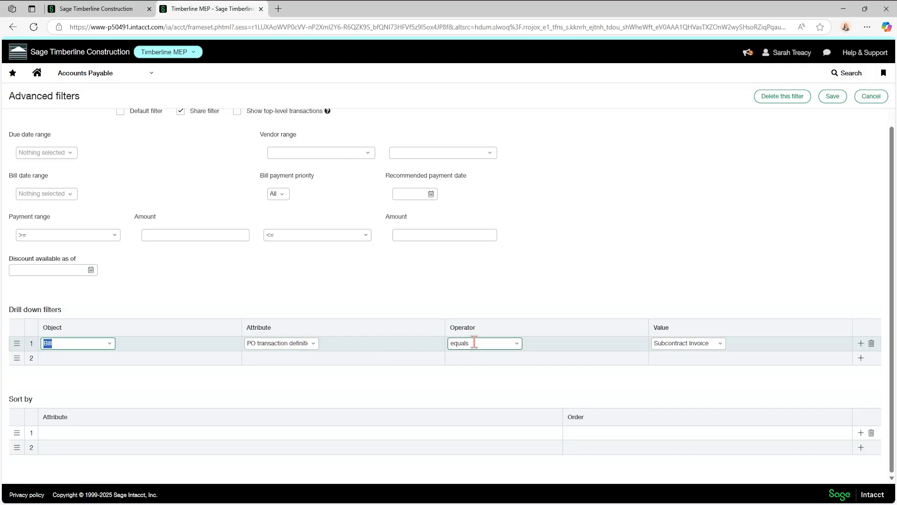
left_click(721, 347)
left_click(721, 348)
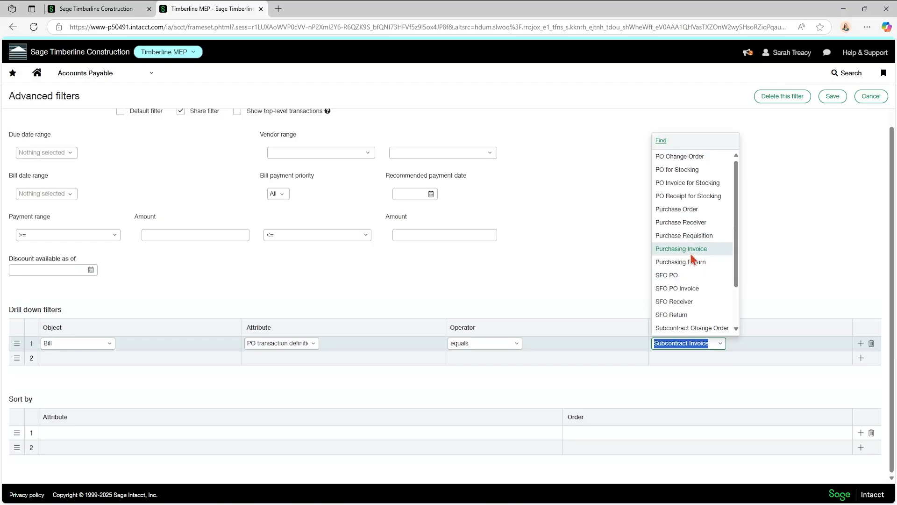
scroll(693, 262, "down", 2)
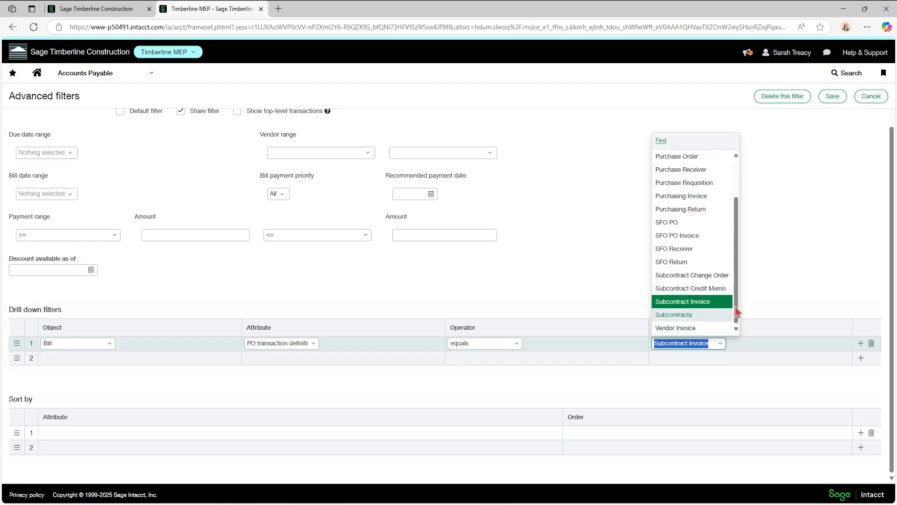
left_click(778, 297)
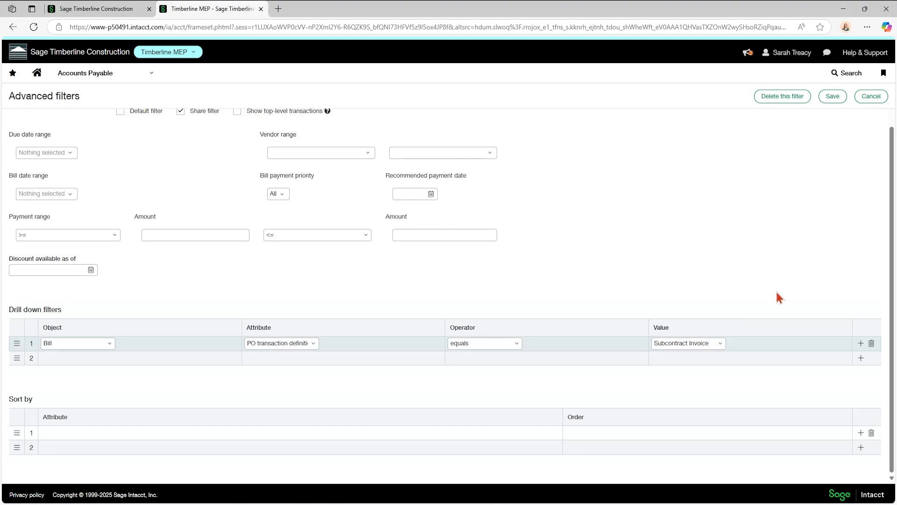
scroll(777, 293, "up", 1)
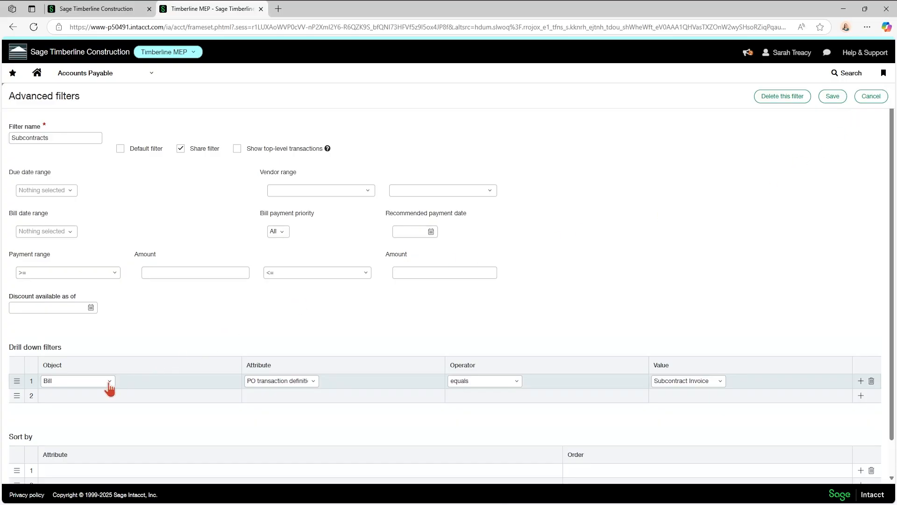
left_click(871, 96)
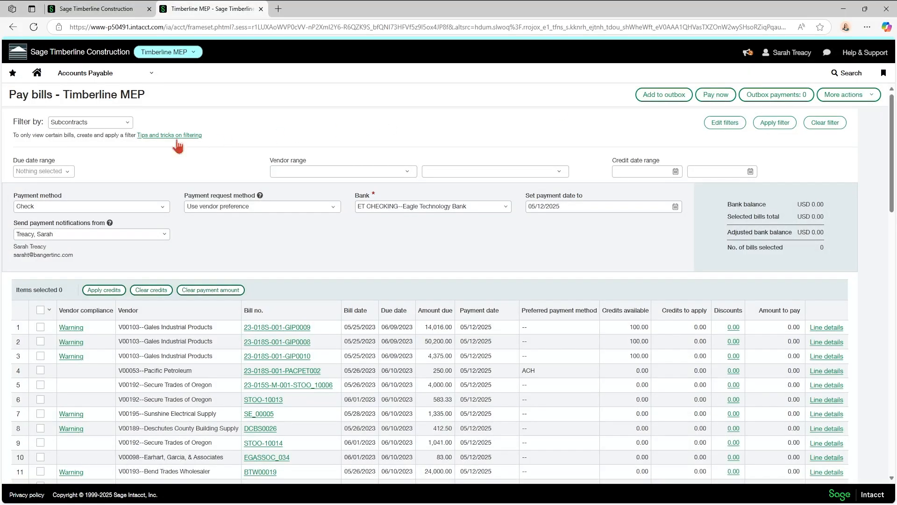
left_click(129, 123)
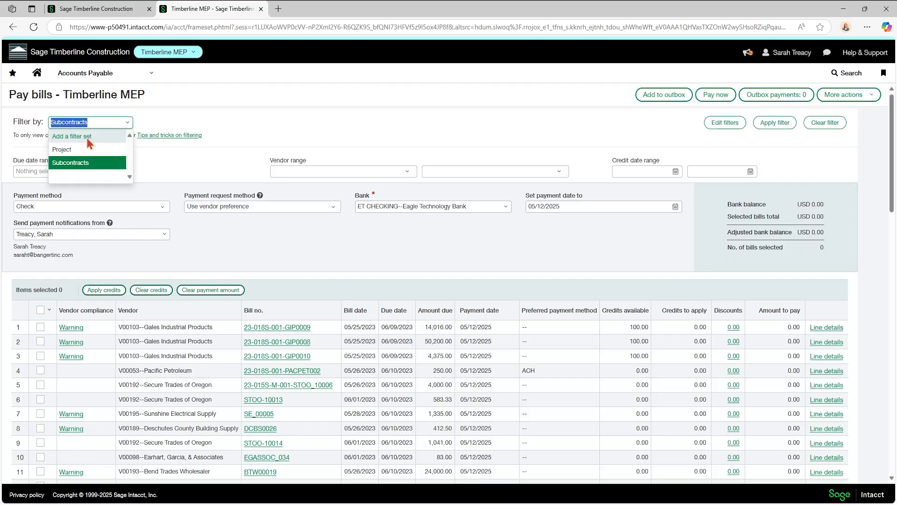
left_click(247, 108)
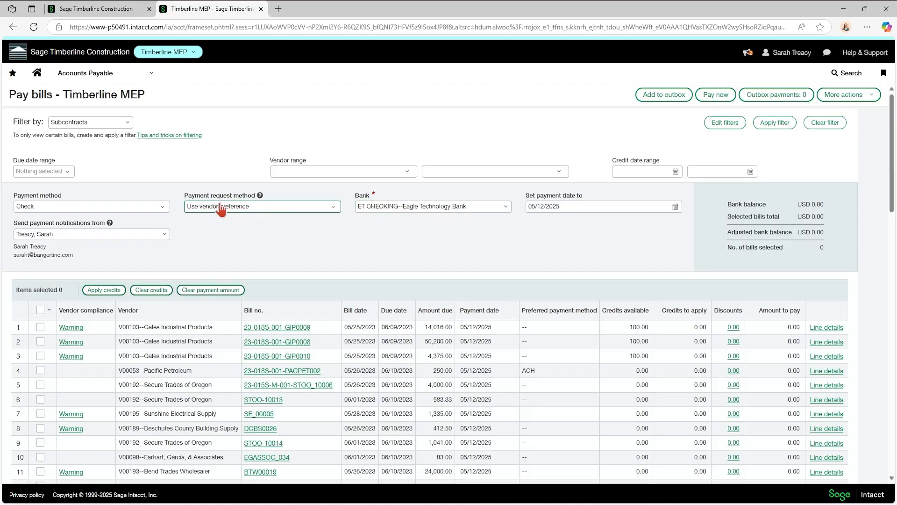
left_click(259, 212)
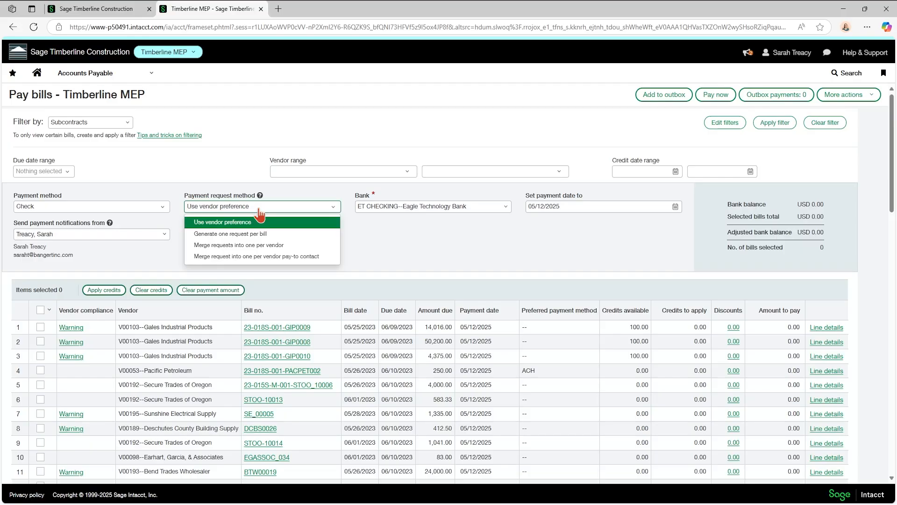
left_click(259, 209)
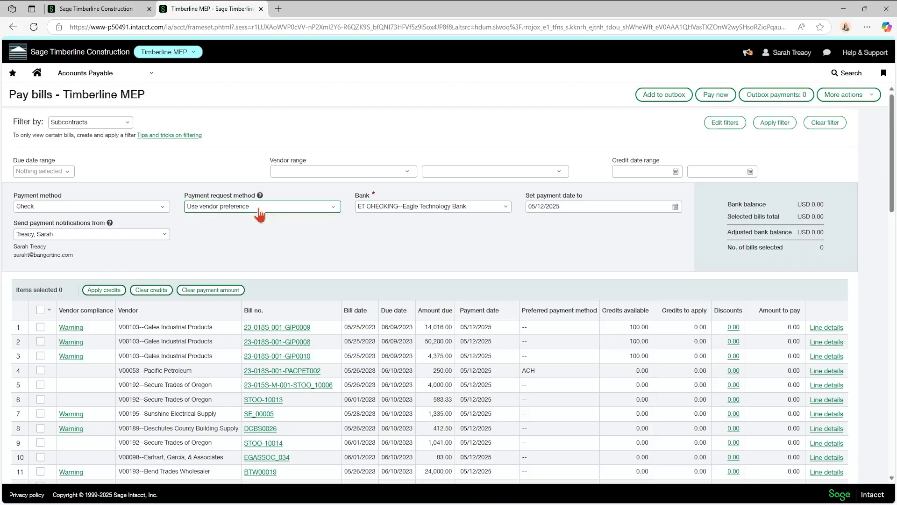
left_click(259, 211)
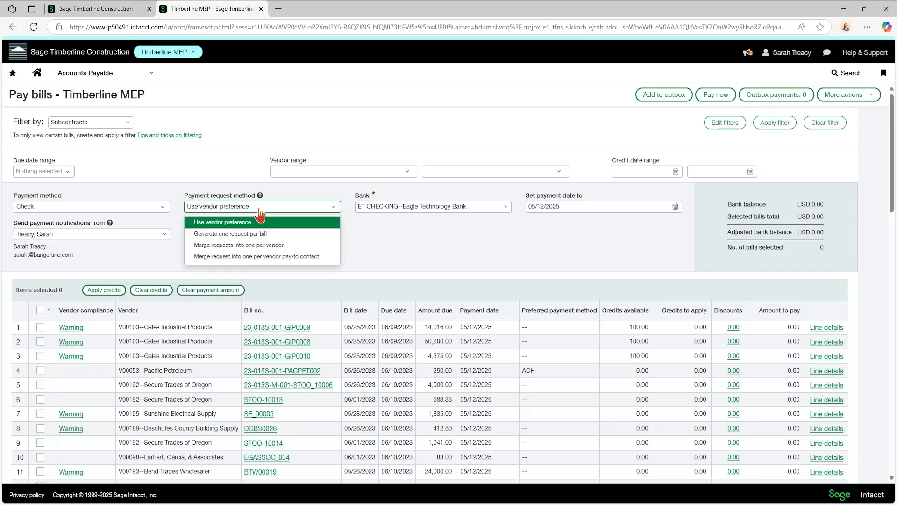
left_click(240, 236)
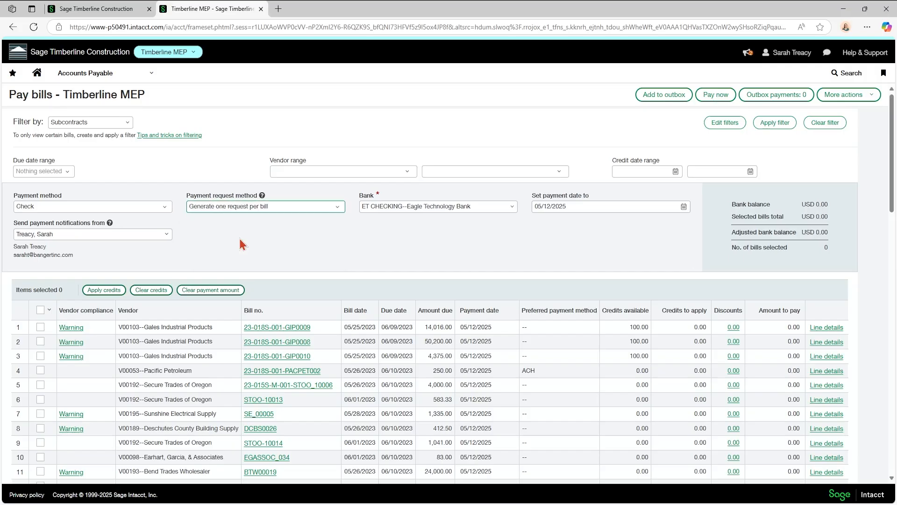
left_click(231, 209)
left_click(227, 222)
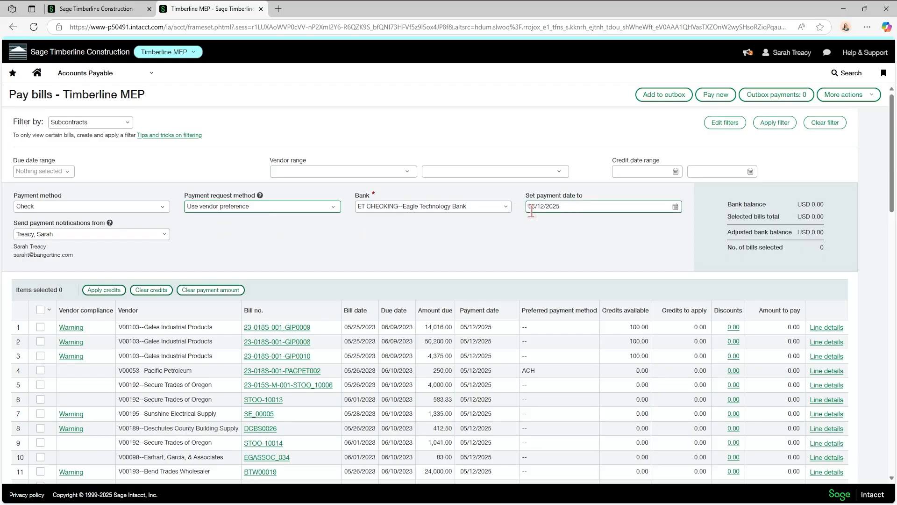
left_click(575, 205)
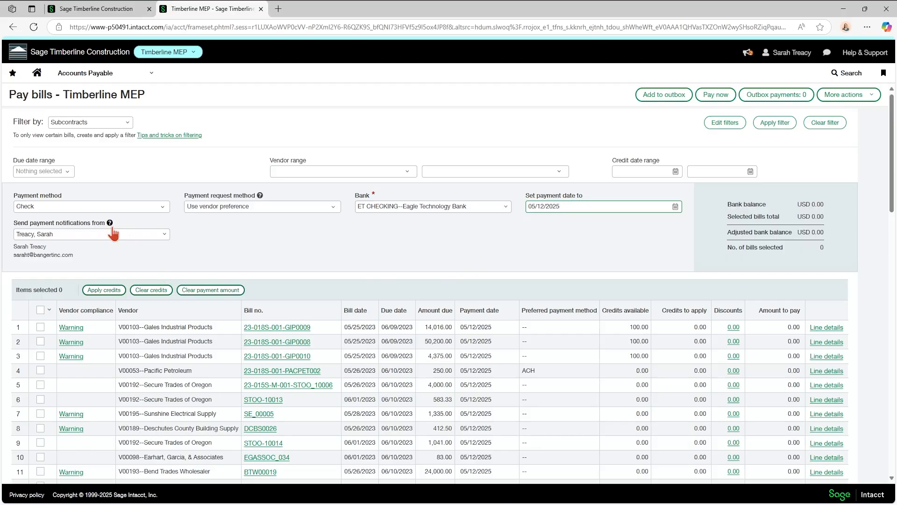
left_click(89, 235)
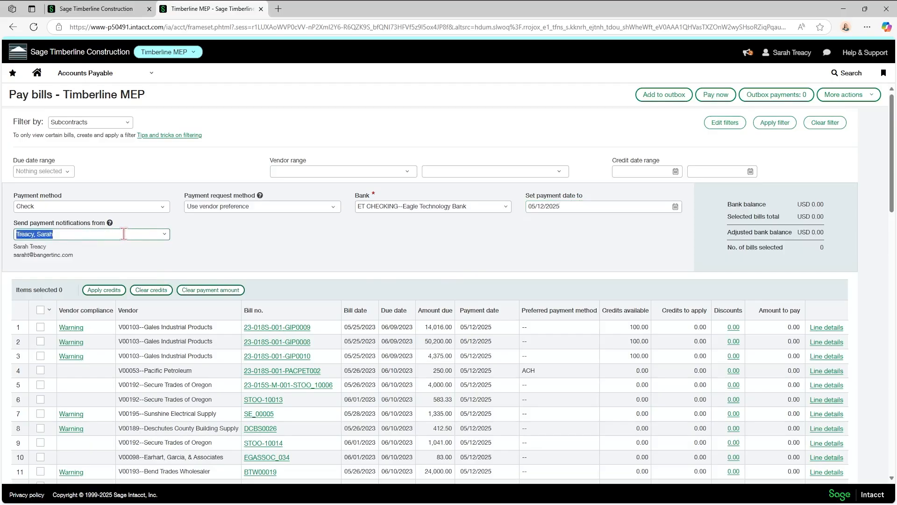
left_click(164, 234)
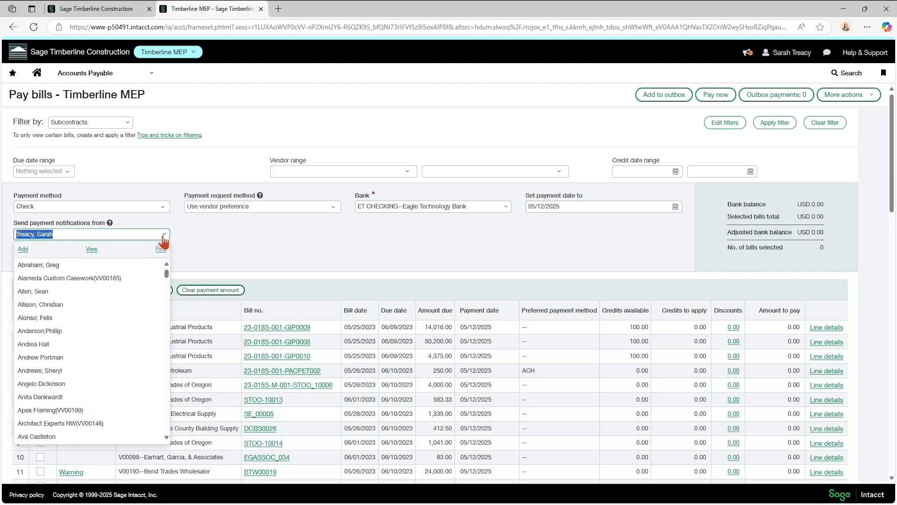
left_click(164, 234)
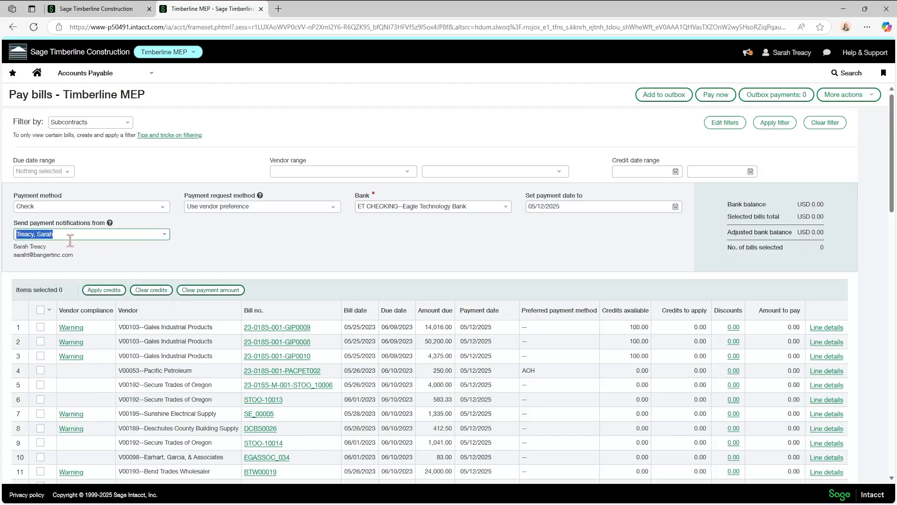
left_click(214, 234)
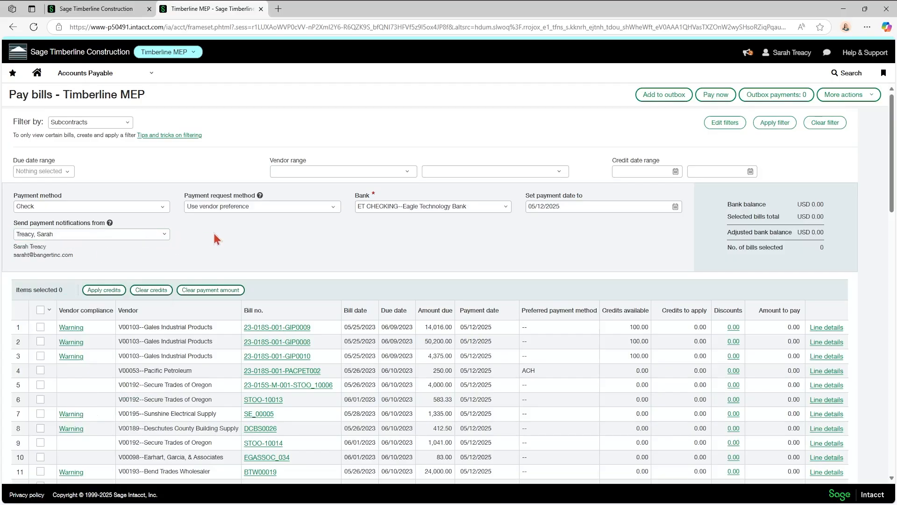
scroll(214, 239, "down", 1)
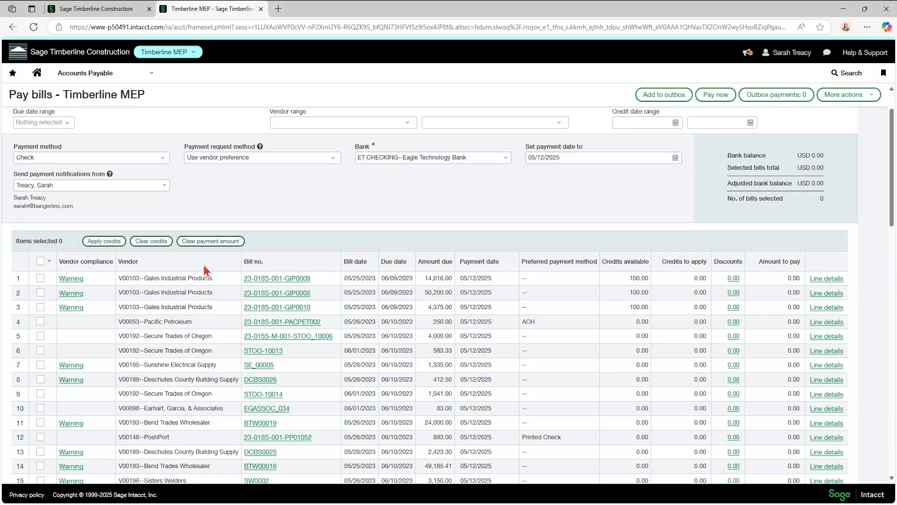
scroll(204, 270, "up", 1)
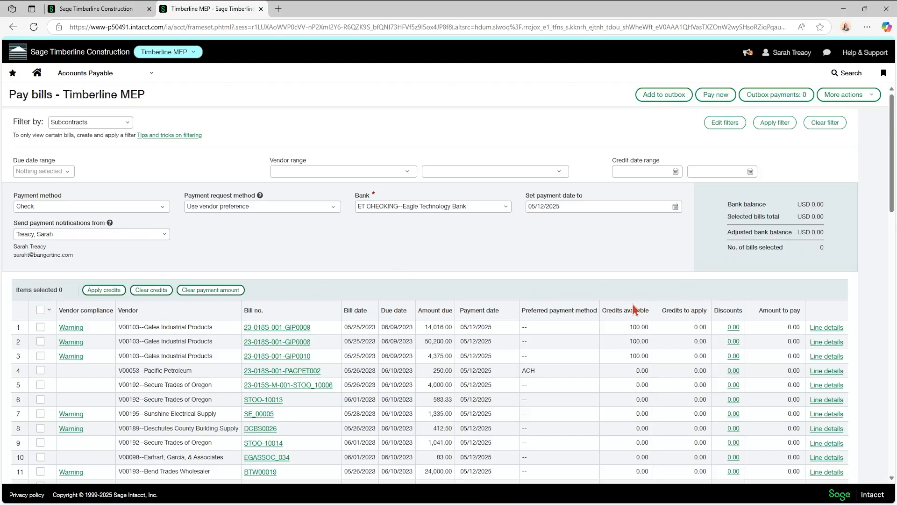
scroll(355, 297, "down", 1)
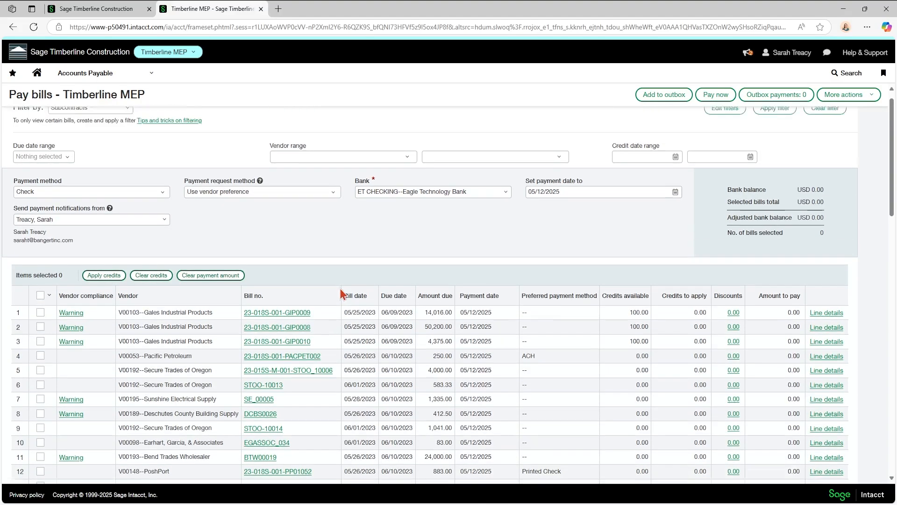
scroll(341, 288, "up", 1)
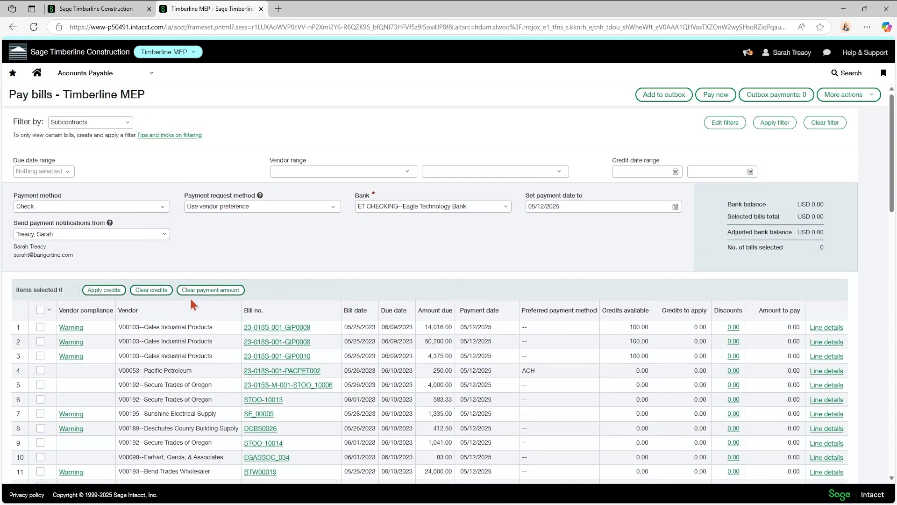
left_click(40, 310)
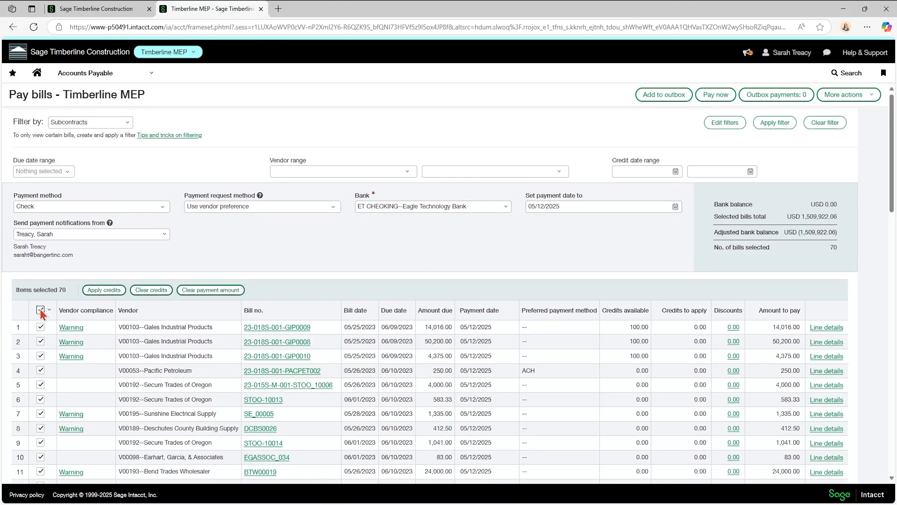
left_click(40, 310)
left_click(40, 327)
left_click(41, 341)
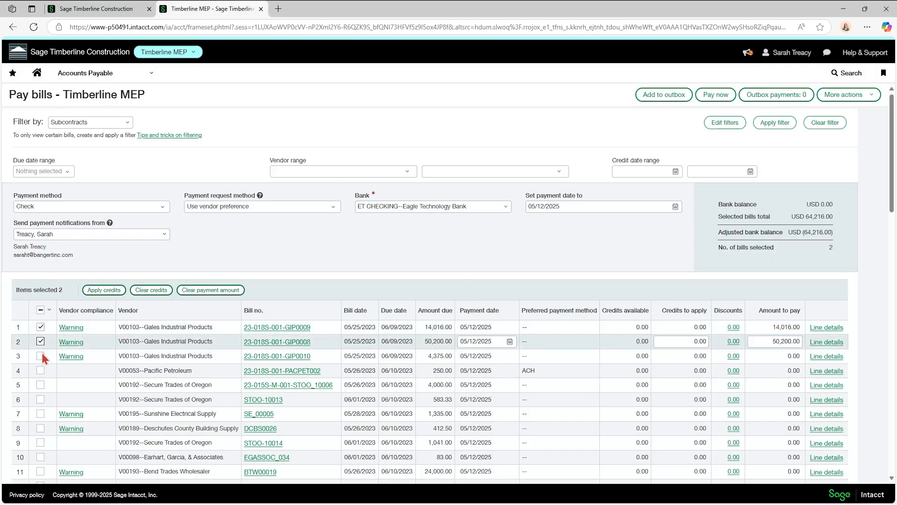
left_click(41, 356)
left_click(40, 370)
left_click(40, 385)
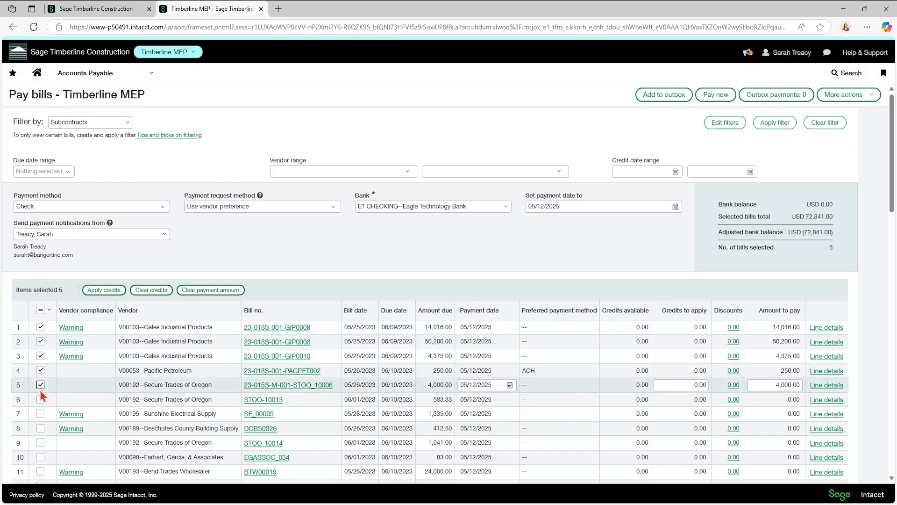
left_click(41, 399)
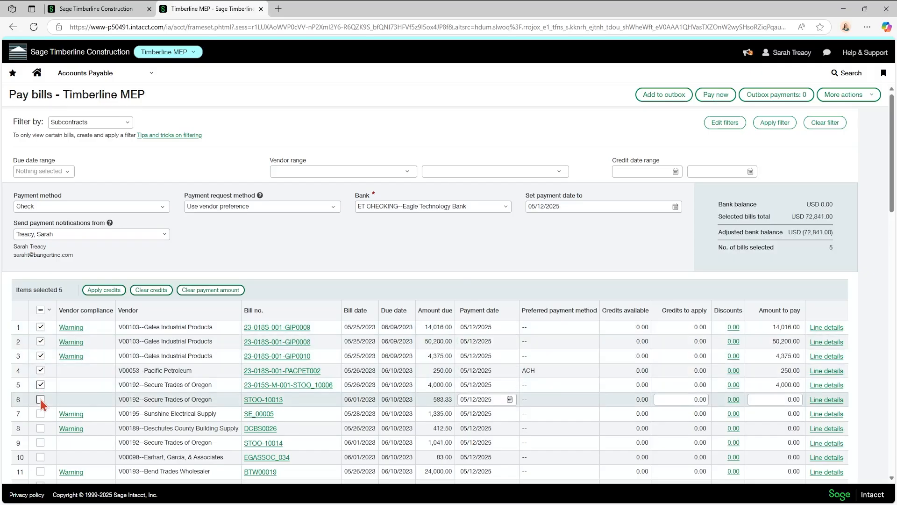
left_click(40, 309)
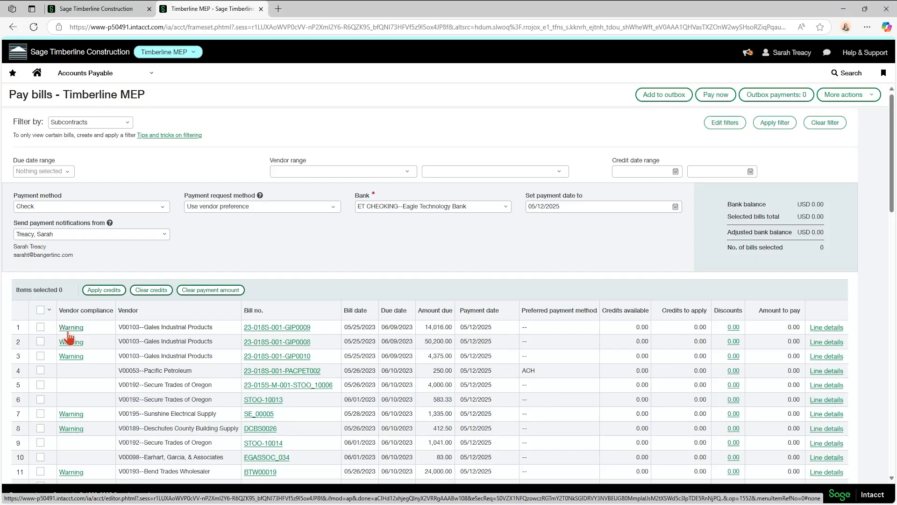
left_click(68, 332)
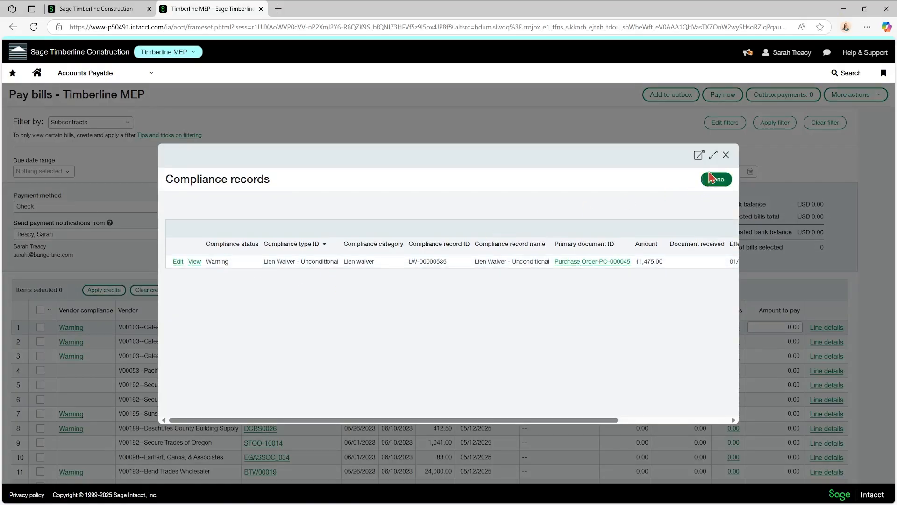
left_click(726, 155)
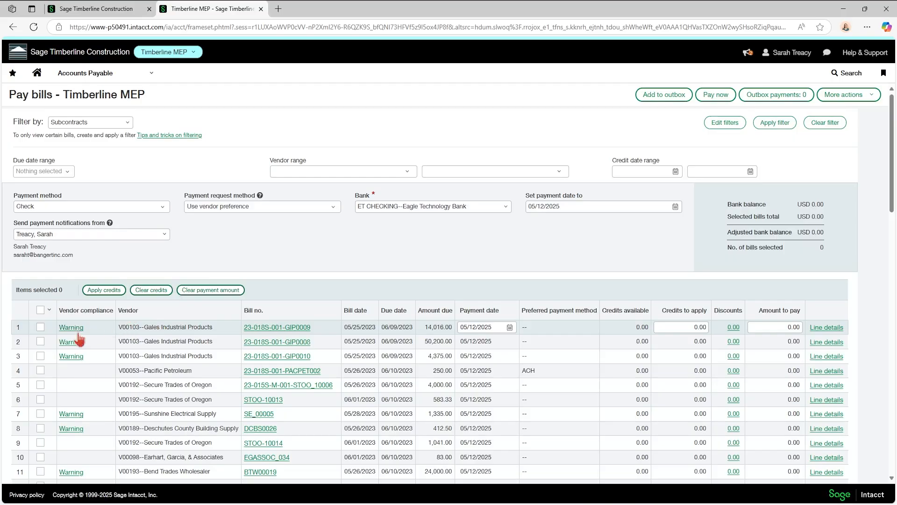
scroll(609, 346, "down", 4)
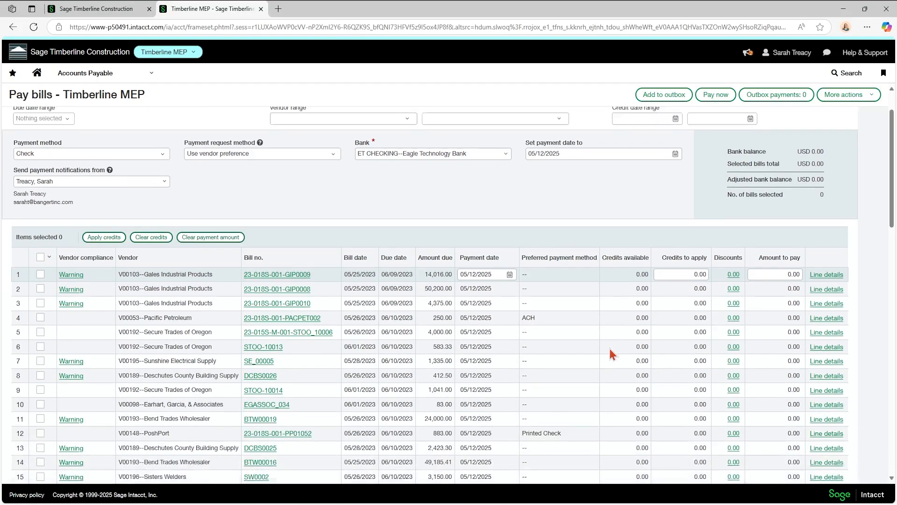
scroll(608, 346, "up", 4)
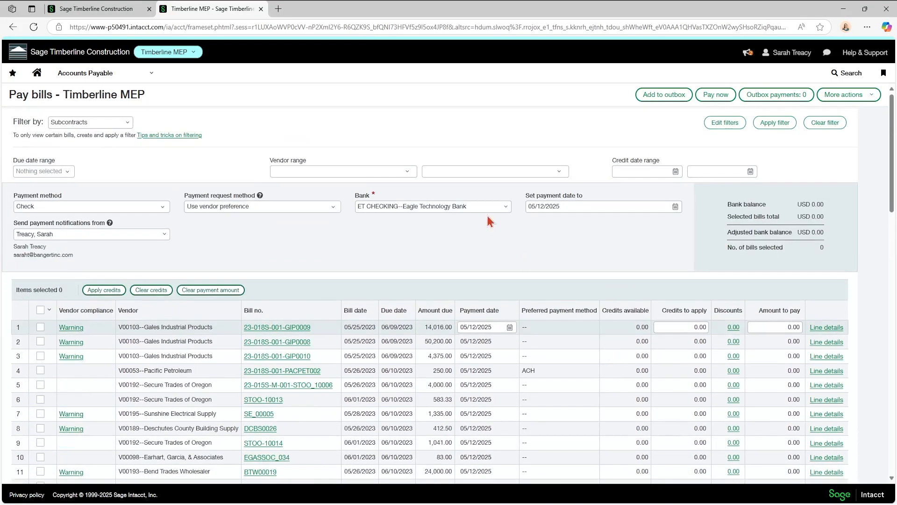
Start a new AP adjustment with Gales Industrial Products as the vendor.
left_click(86, 73)
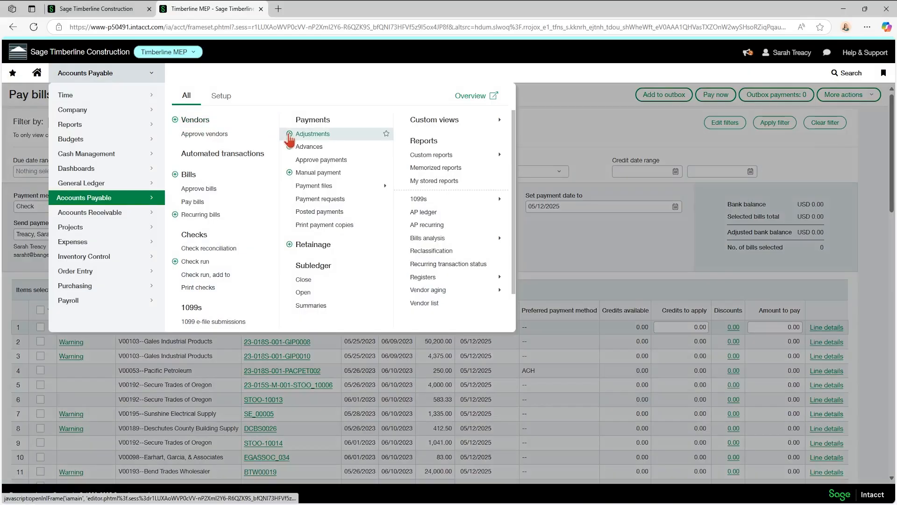
left_click(290, 135)
left_click(494, 83)
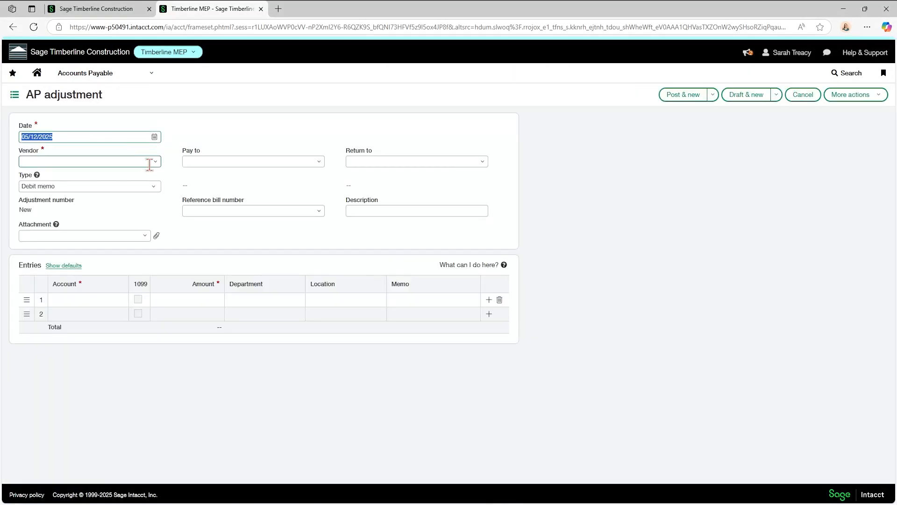
left_click(133, 163)
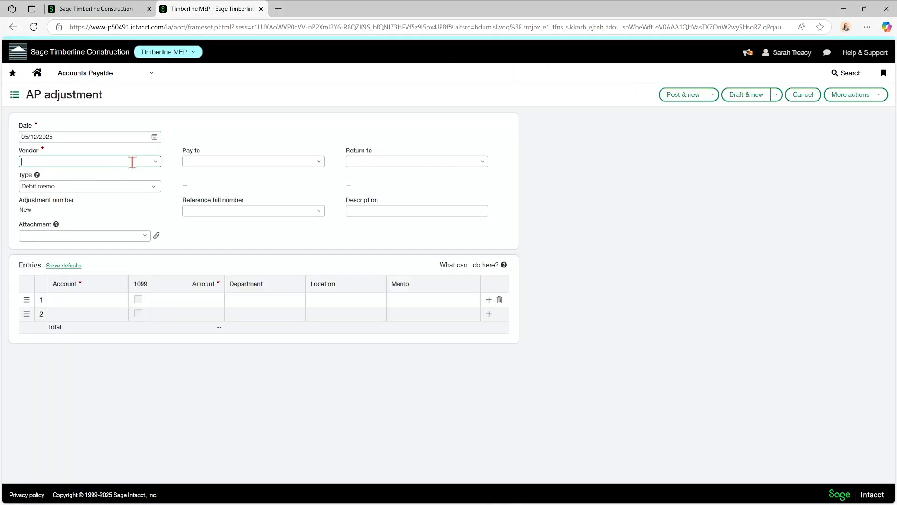
type("gales")
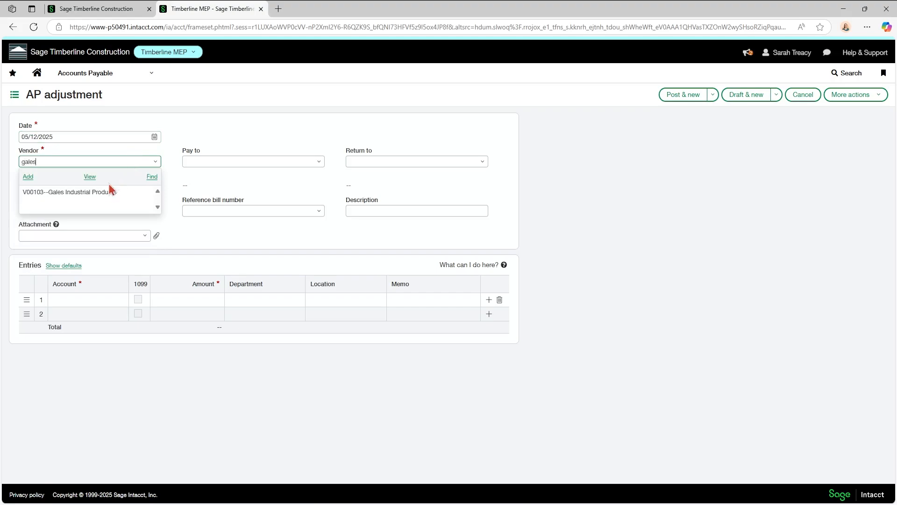
left_click(109, 192)
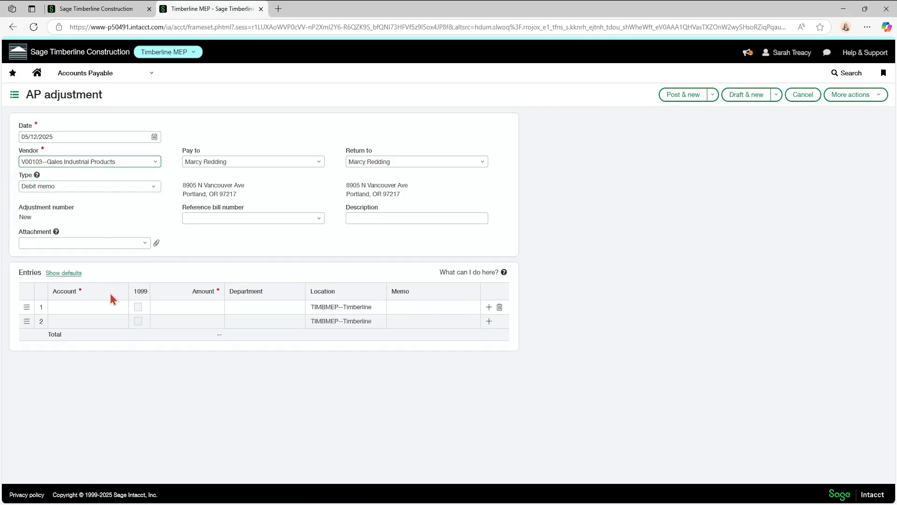
Code the first adjustment line to 67500--Utilities for 100.00.
left_click(87, 307)
type("uto")
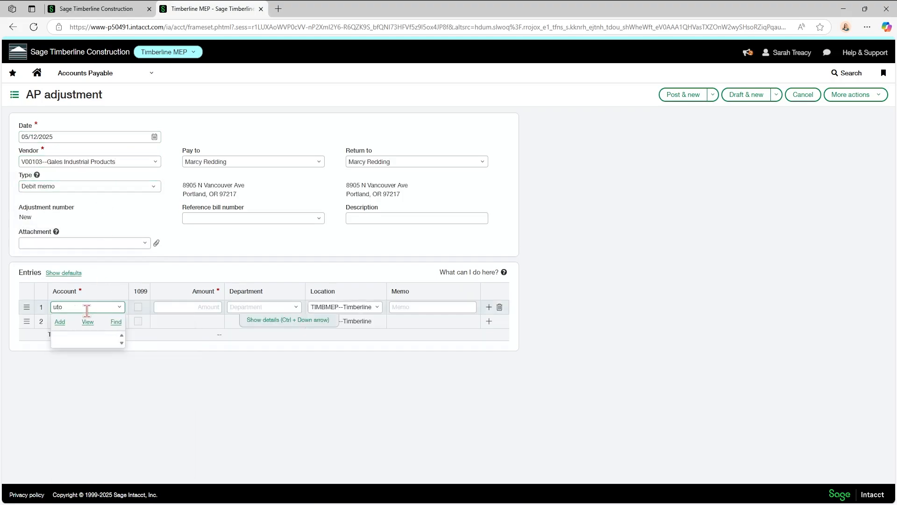
key("BackSpace")
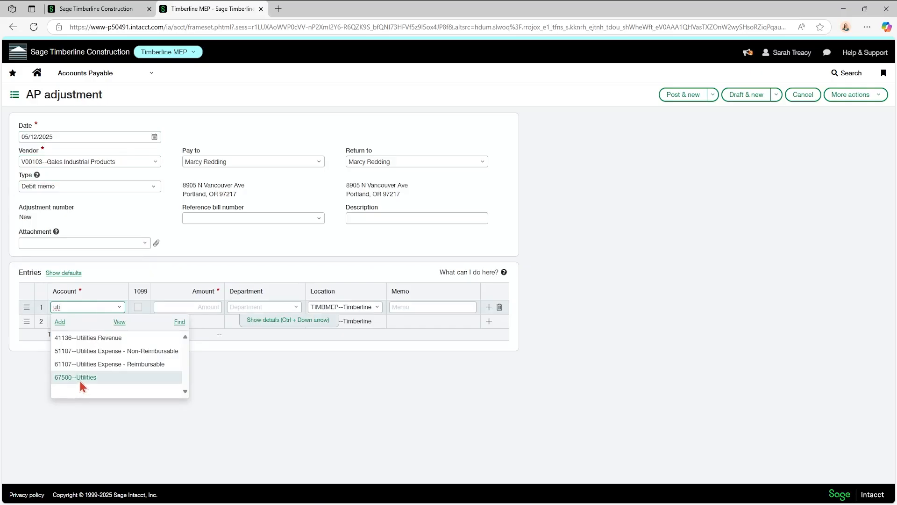
left_click(77, 376)
left_click(210, 305)
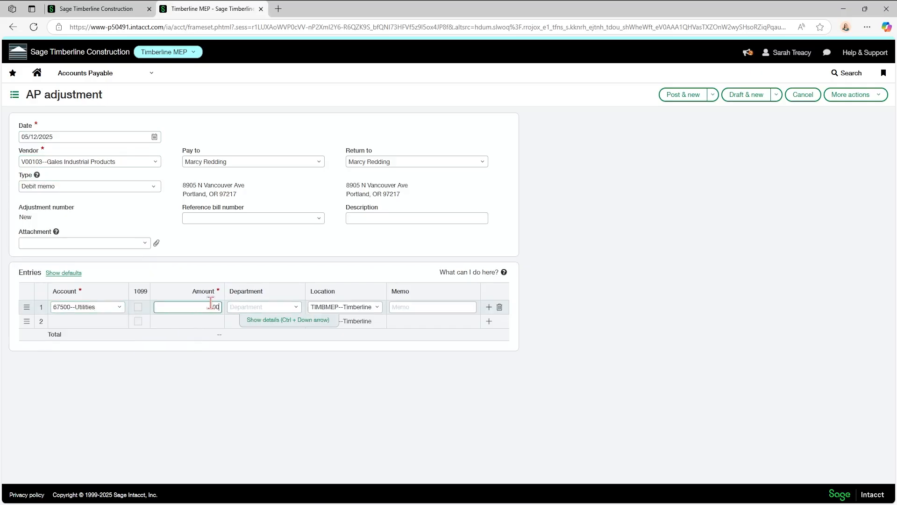
type("100")
key("Tab")
Set the department to Construction Operations, post the adjustment, and return to Pay bills.
type("con")
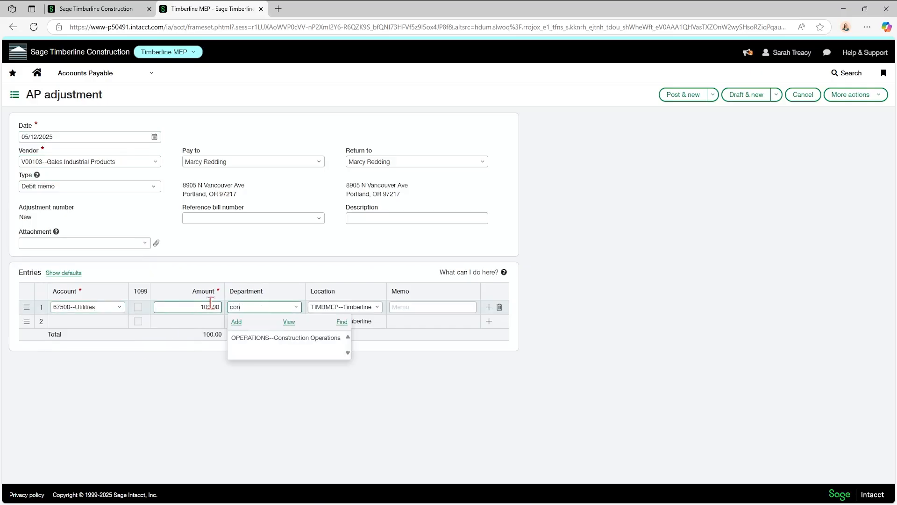
left_click(250, 339)
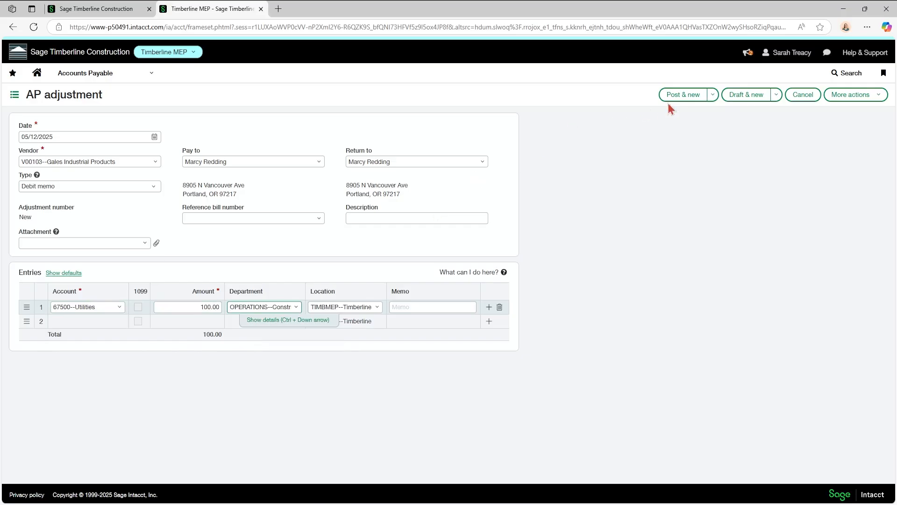
left_click(682, 95)
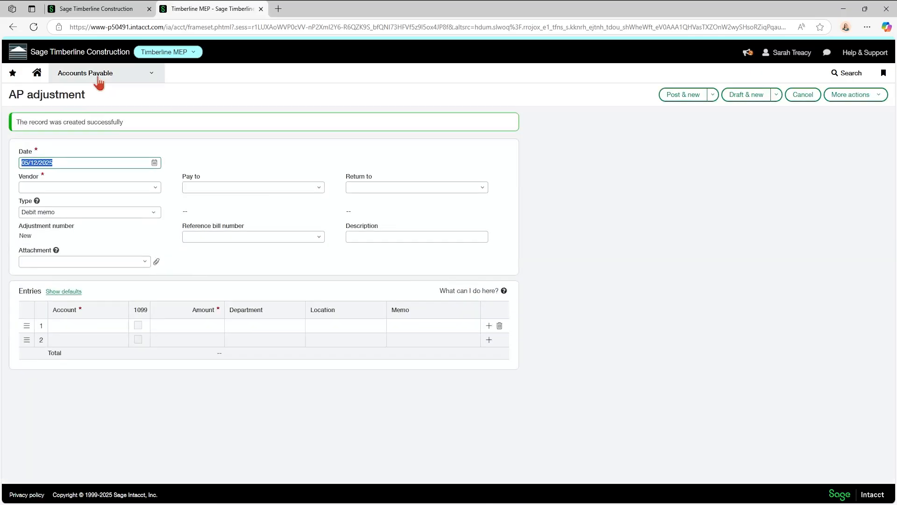
left_click(99, 82)
left_click(197, 201)
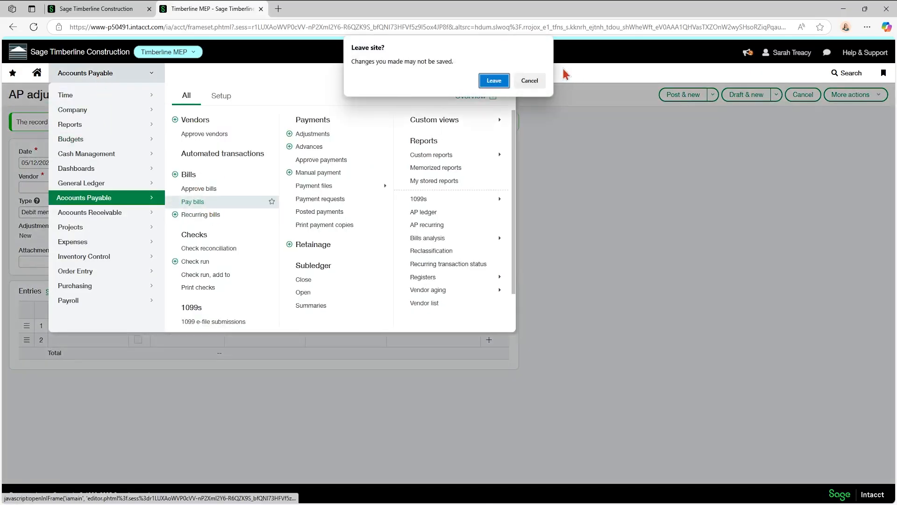
Select the Gales bills 23-018S-001-GIP0008, GIP0009 and GIP0010 for payment.
left_click(498, 82)
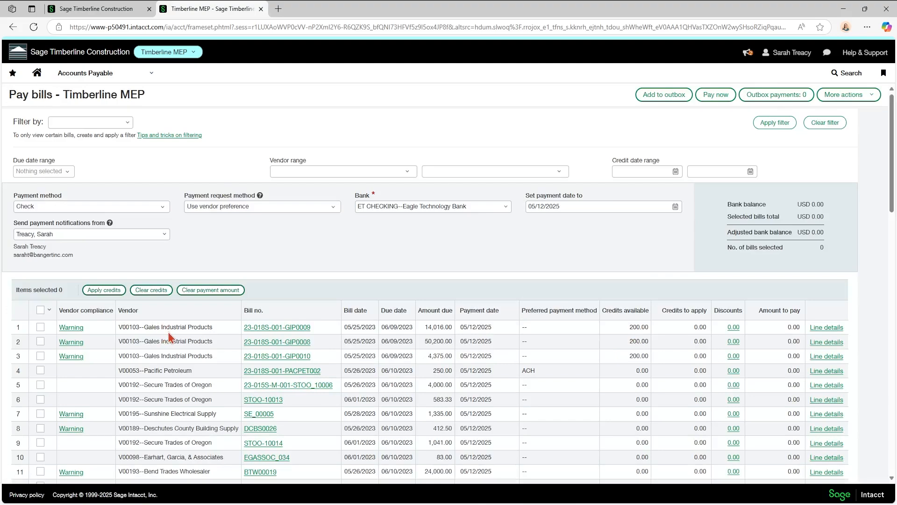
left_click(44, 327)
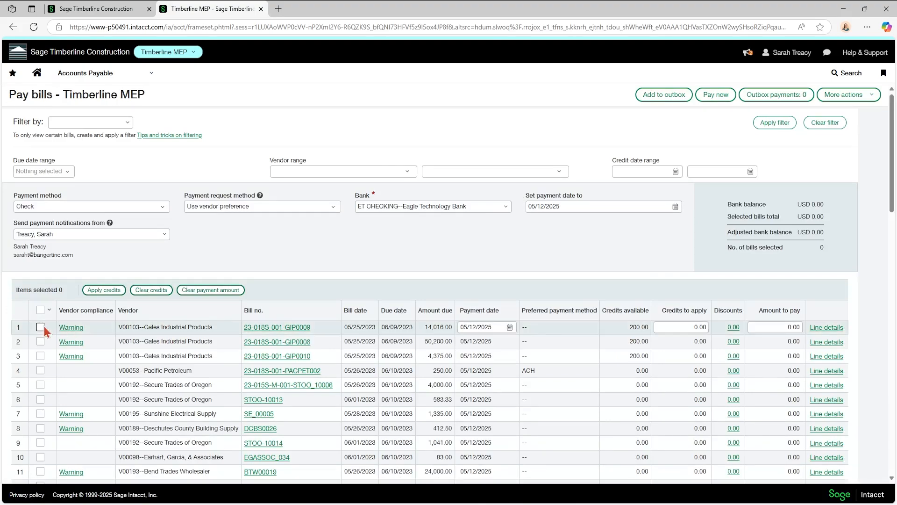
left_click(41, 355)
left_click(40, 342)
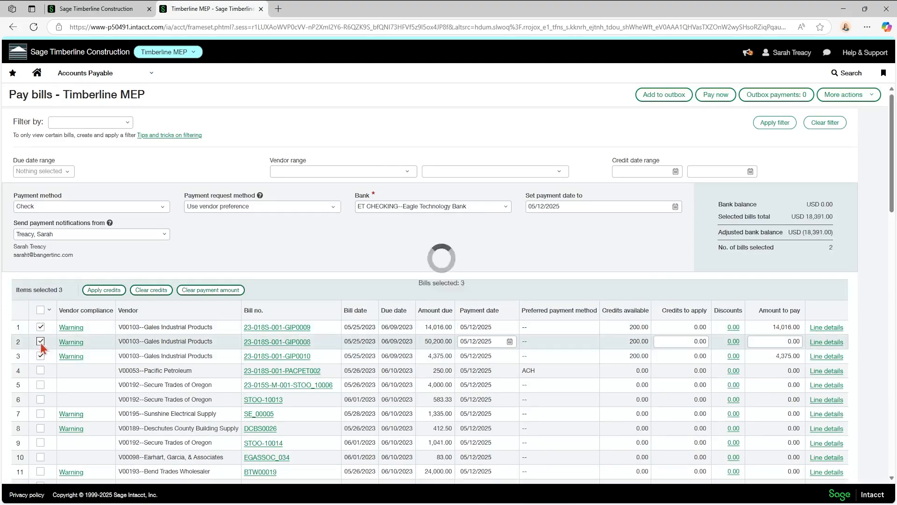
Apply credits of 50.00, 100 and 5 to the three Gales bills, dismissing the credit warning.
left_click(669, 326)
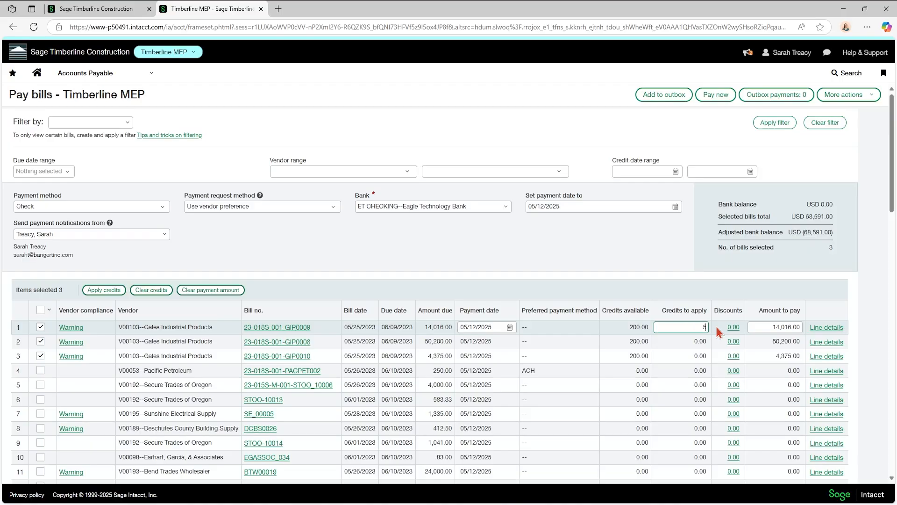
left_click(685, 340)
type("10")
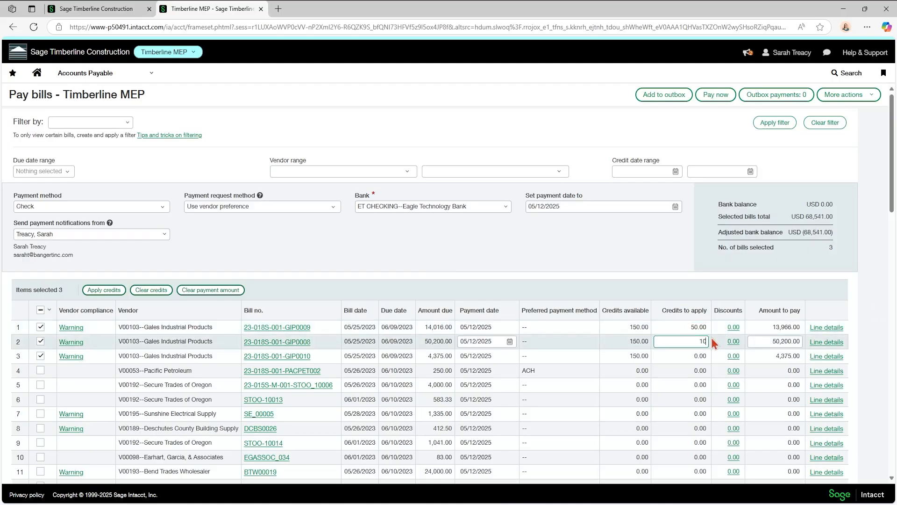
type("0")
left_click(669, 358)
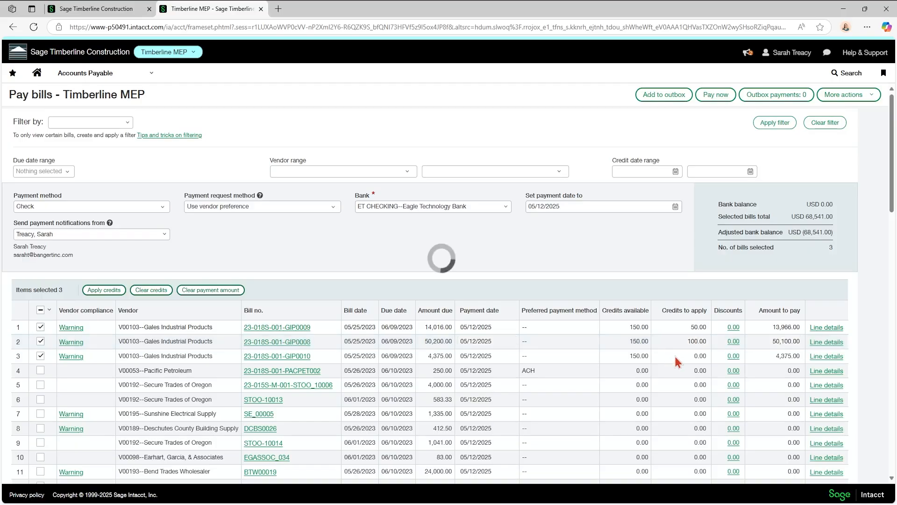
type("5")
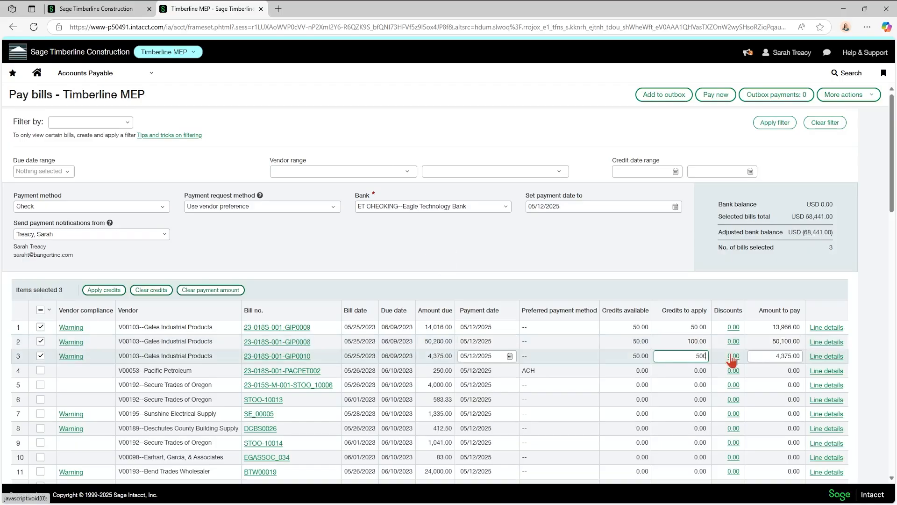
left_click(671, 330)
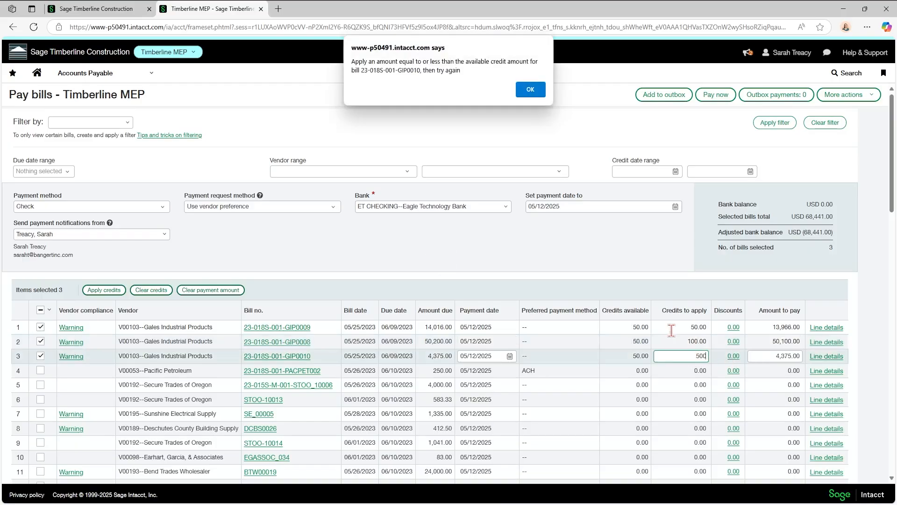
left_click(530, 89)
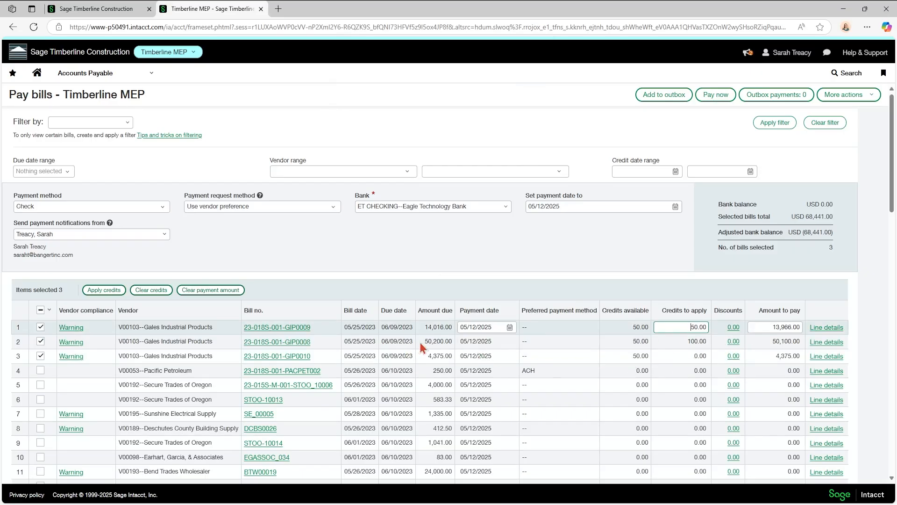
Set the first Gales bill's amount to pay to 10,000.00.
left_click(789, 326)
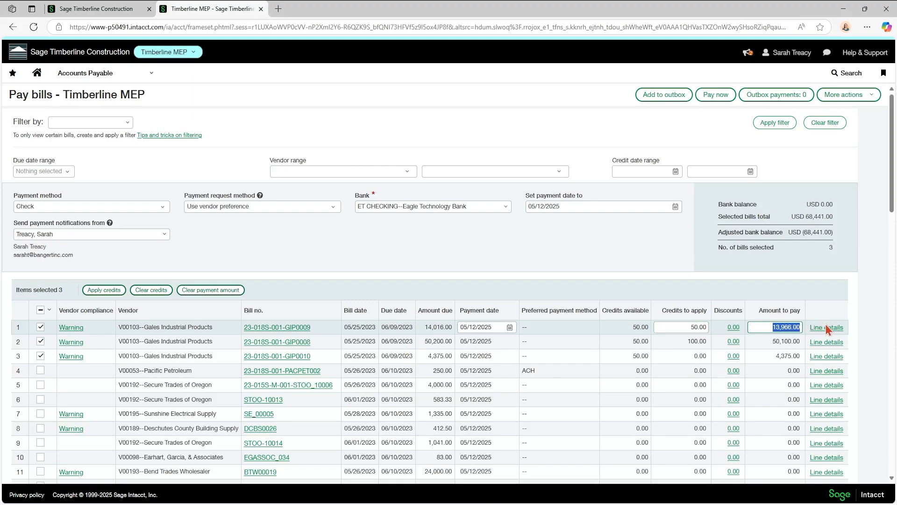
type("10000")
left_click(778, 339)
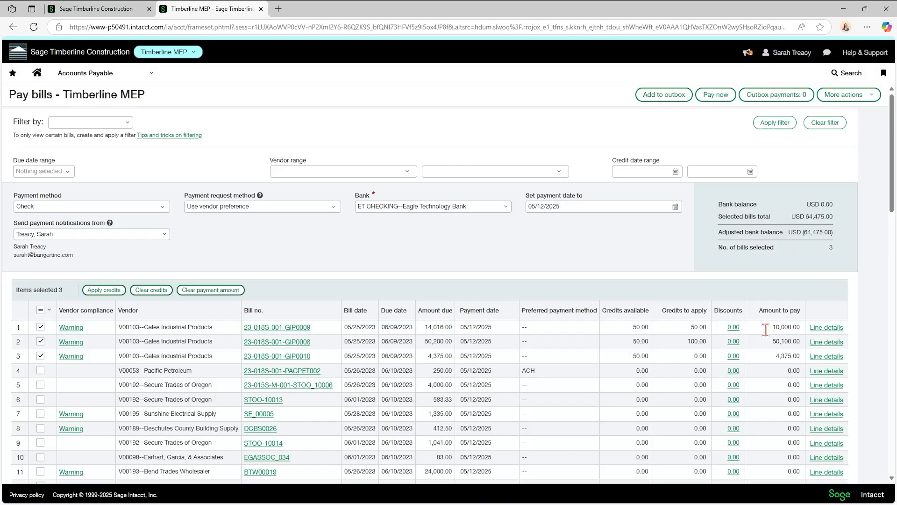
Clear all selections and select only the Secure Trades of Oregon 4,000.00 bill.
left_click(40, 310)
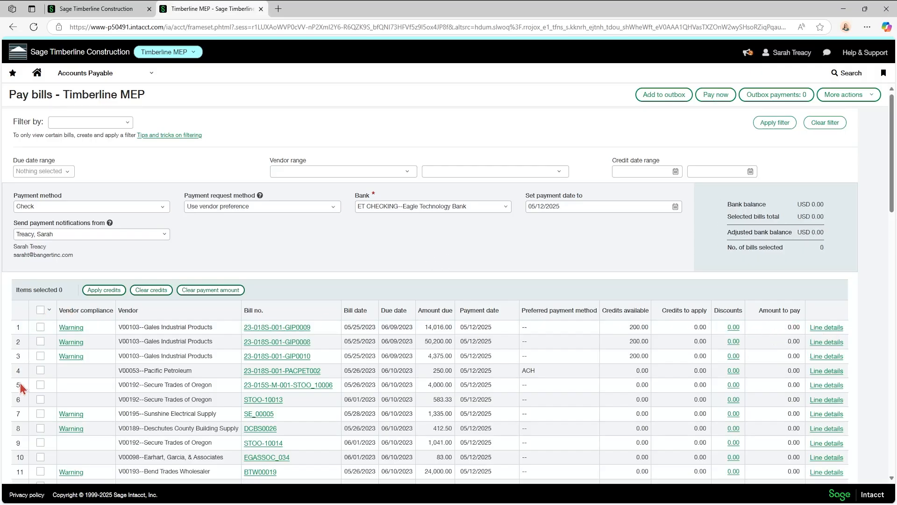
left_click(40, 386)
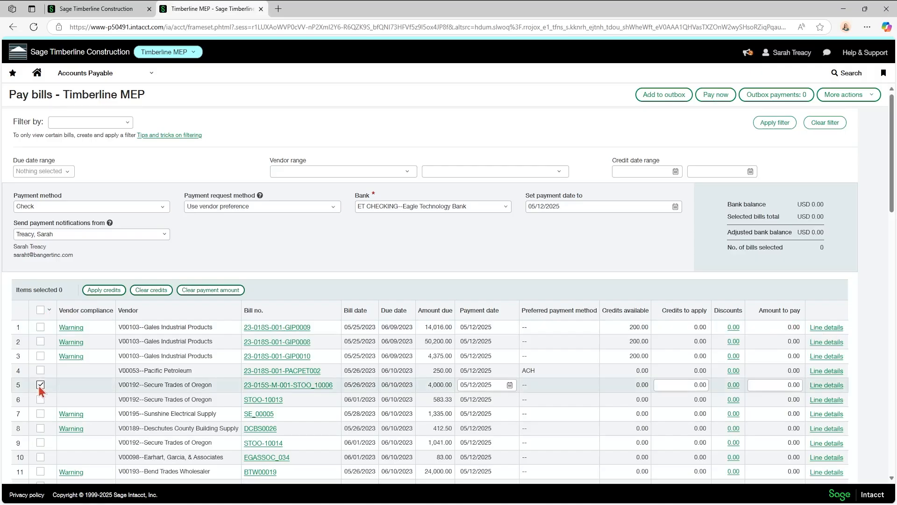
scroll(38, 386, "down", 1)
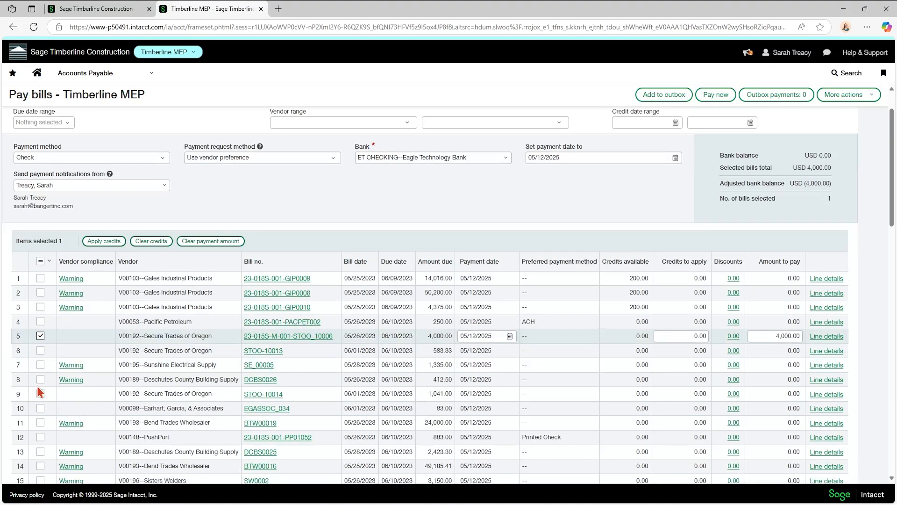
Add the Deschutes County Building Supply 412.50 bill and pay both selected bills now.
left_click(41, 381)
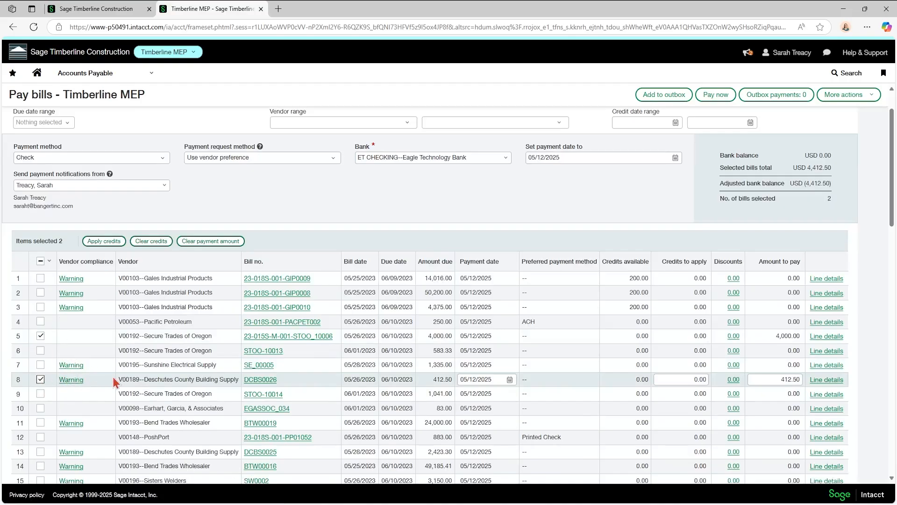
scroll(113, 382, "up", 1)
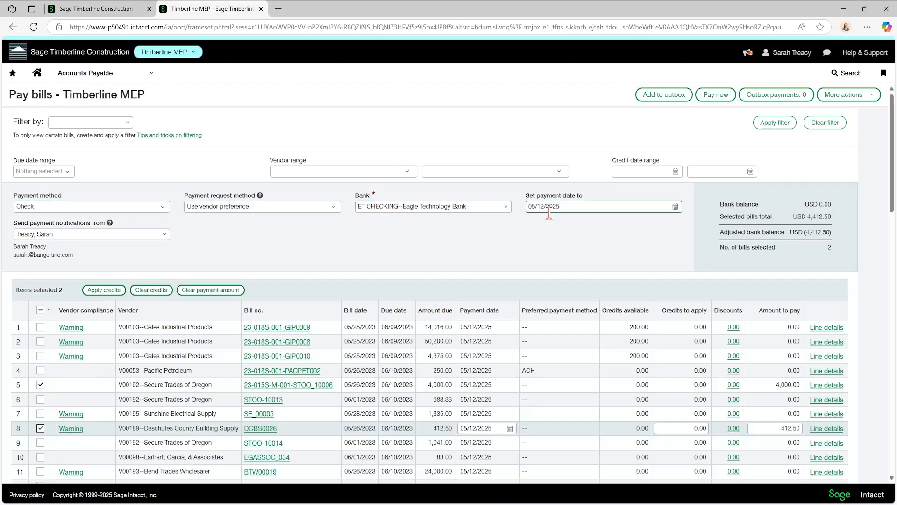
left_click(713, 93)
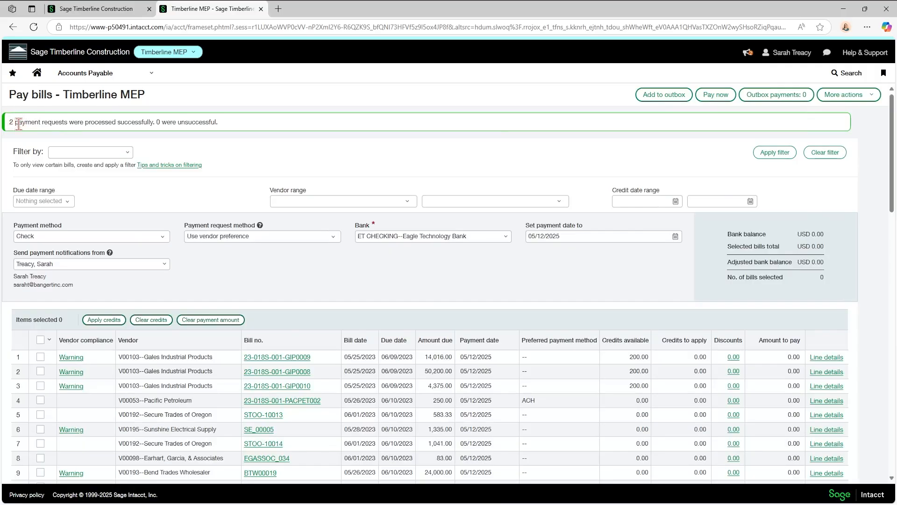
Go to Accounts Payable > Payment requests and cancel the approved PoshPort 315.00 request.
left_click(105, 74)
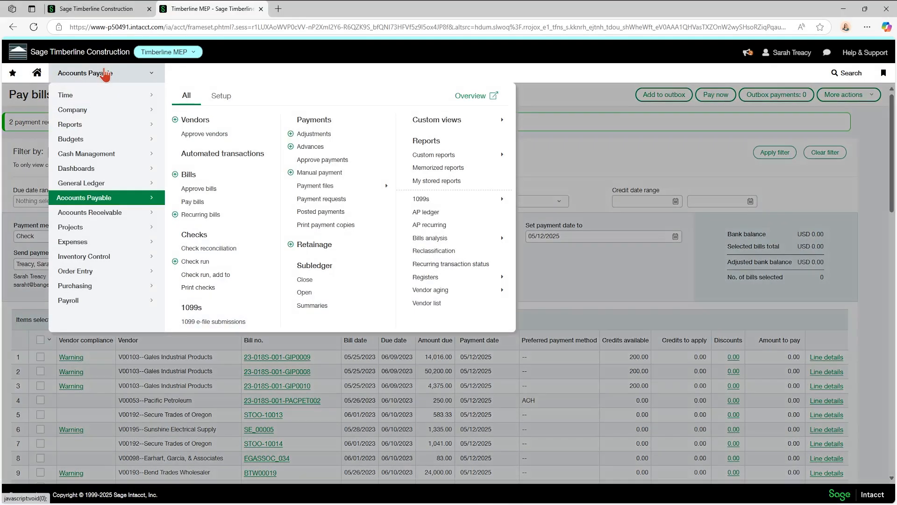
left_click(316, 201)
left_click(494, 81)
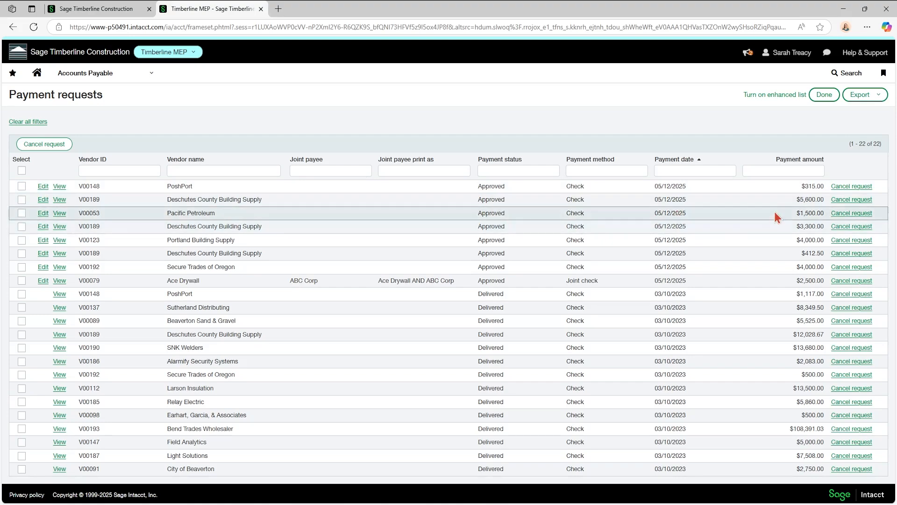
left_click(849, 191)
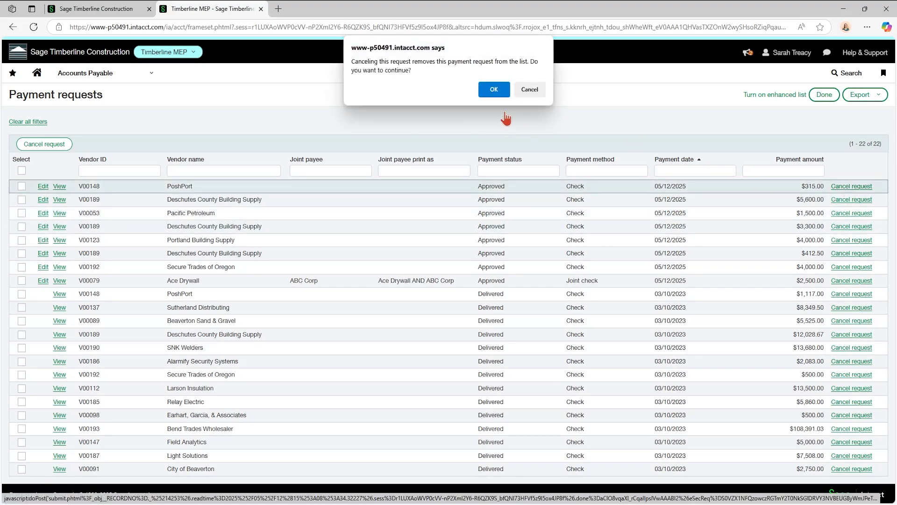
left_click(495, 90)
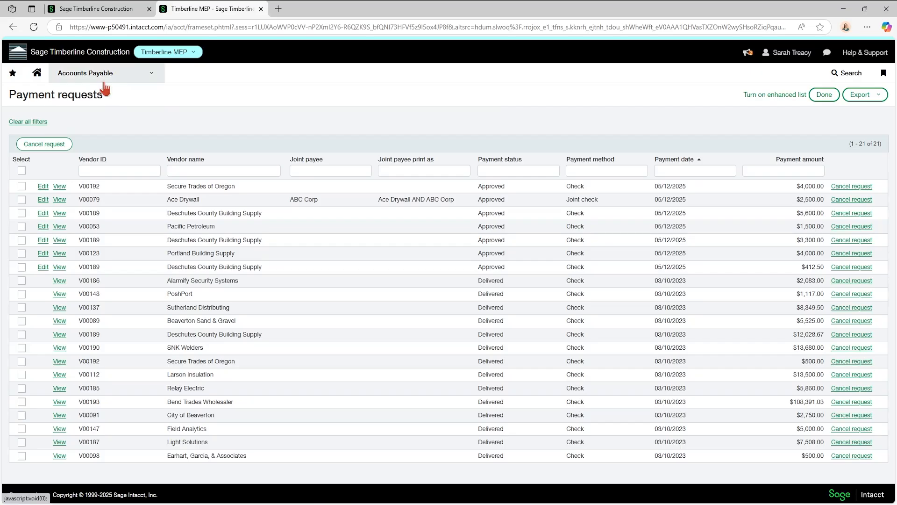
left_click(275, 170)
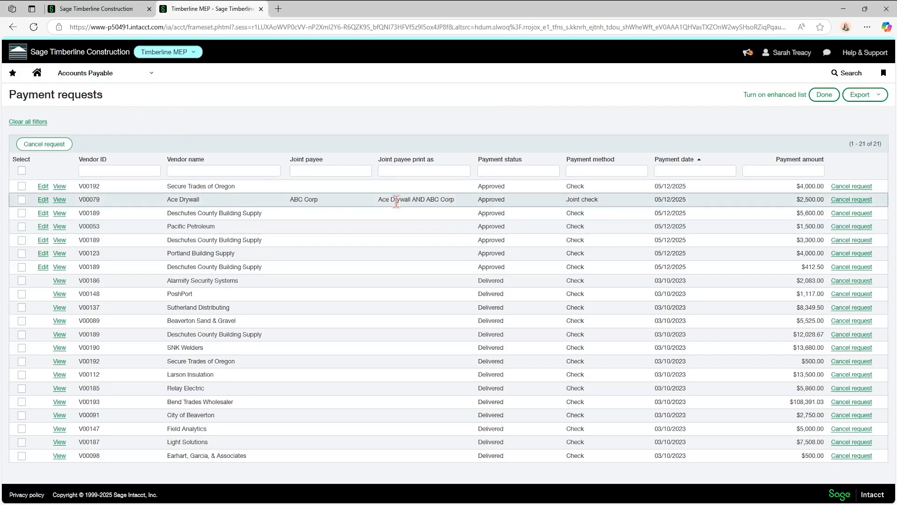
Start a new bill for vendor Barth Electric with bill number 14563.
left_click(115, 79)
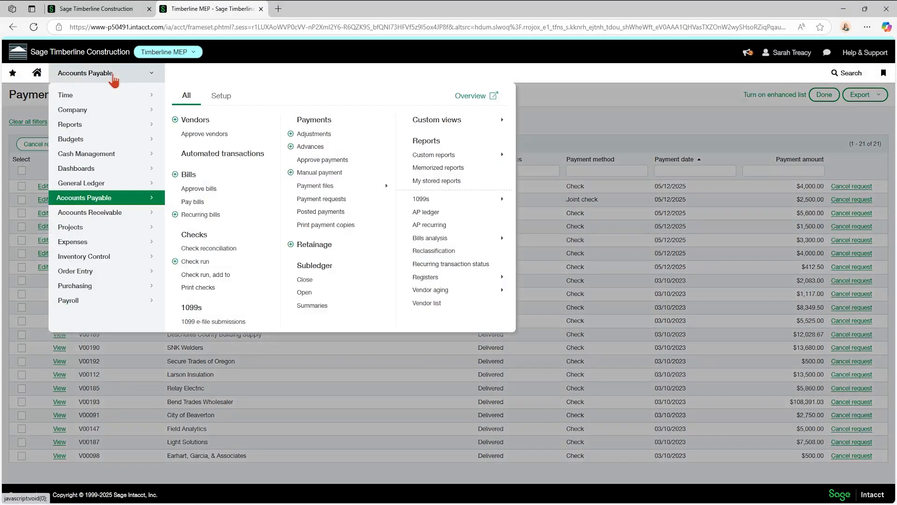
left_click(188, 176)
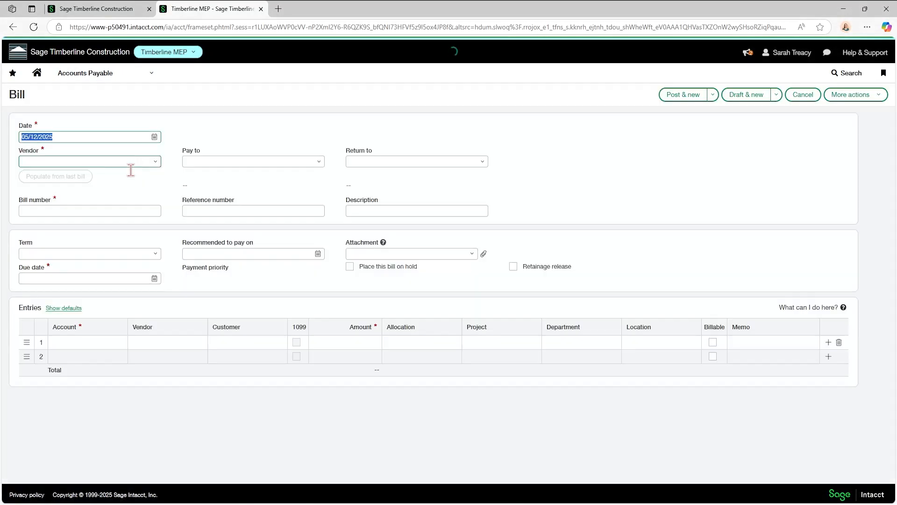
left_click(98, 161)
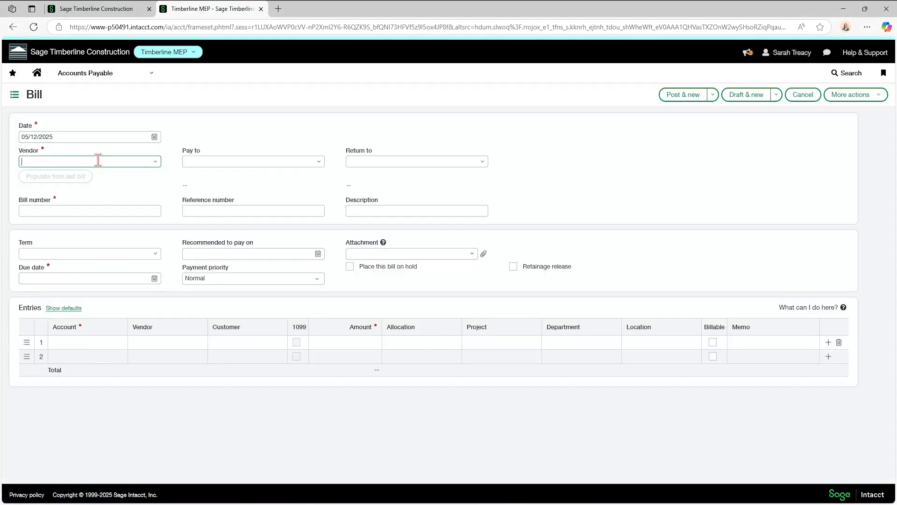
type("b")
left_click(79, 245)
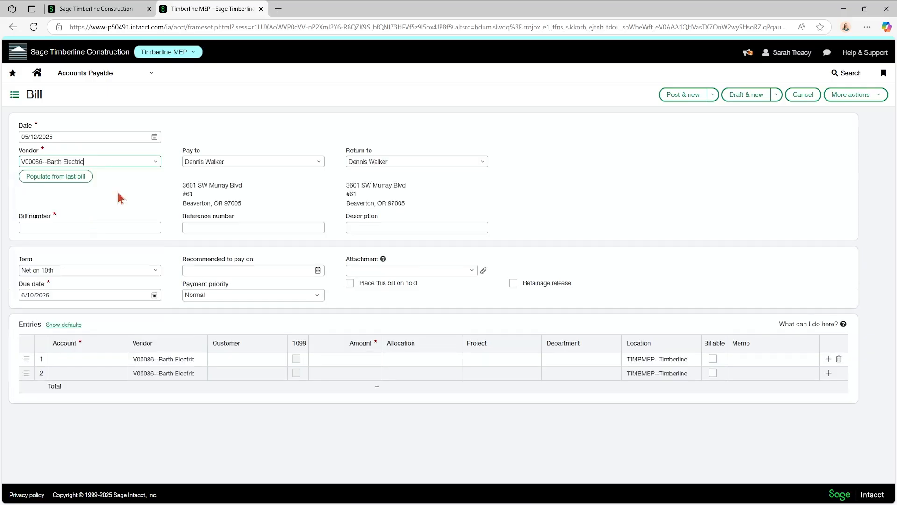
left_click(83, 226)
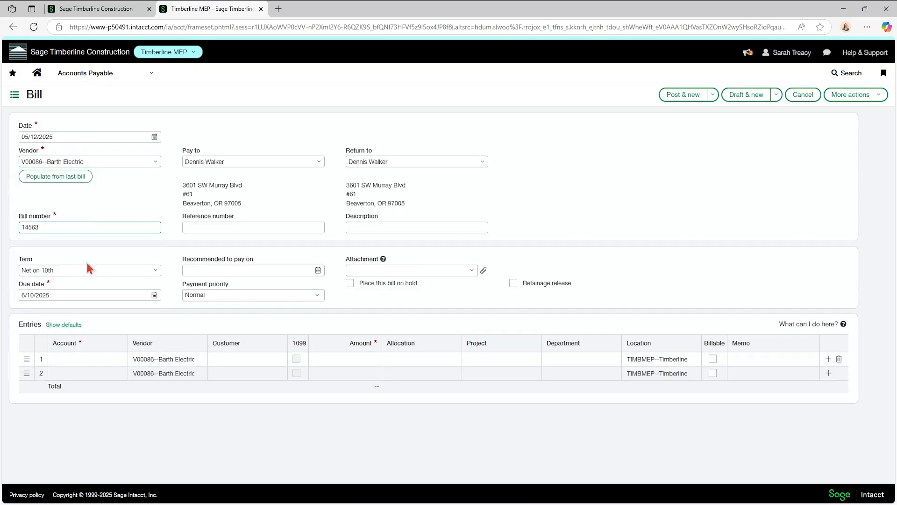
Code line one to 50300 Materials, 1,500.00, Construction Operations, and post the bill.
left_click(101, 362)
type("50")
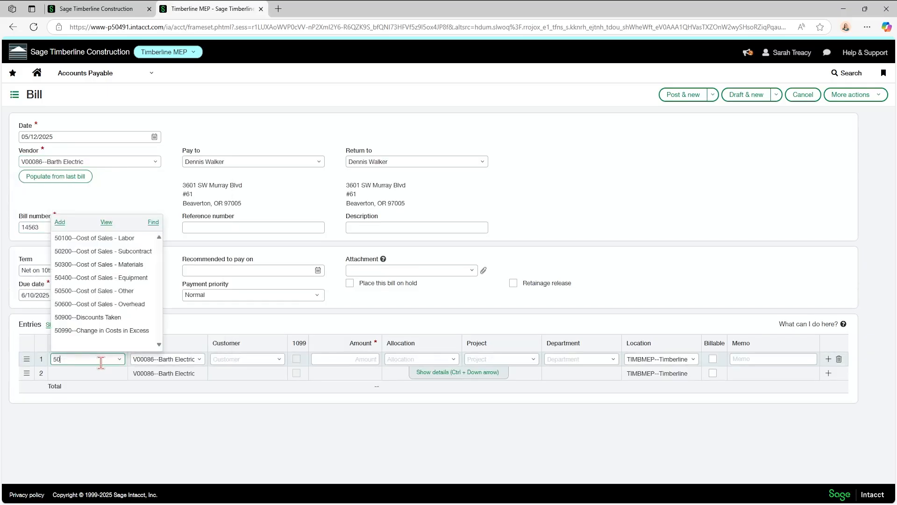
left_click(132, 267)
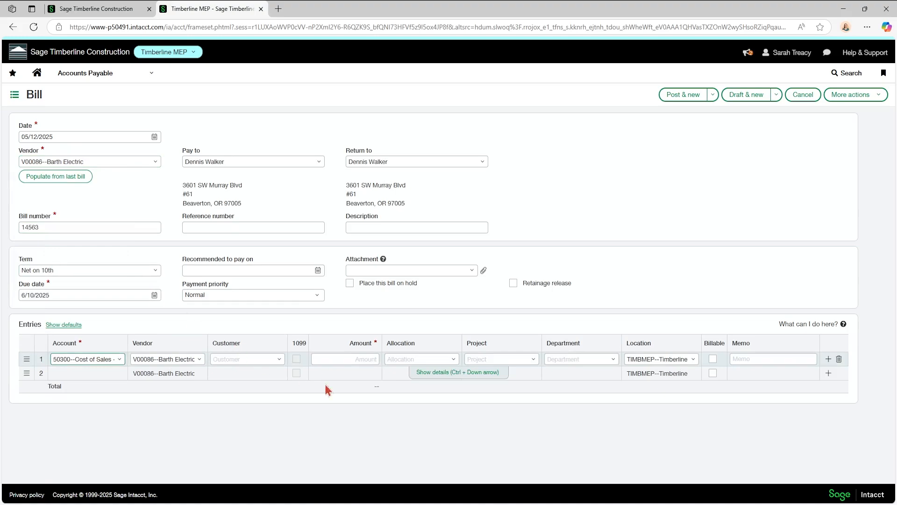
left_click(357, 360)
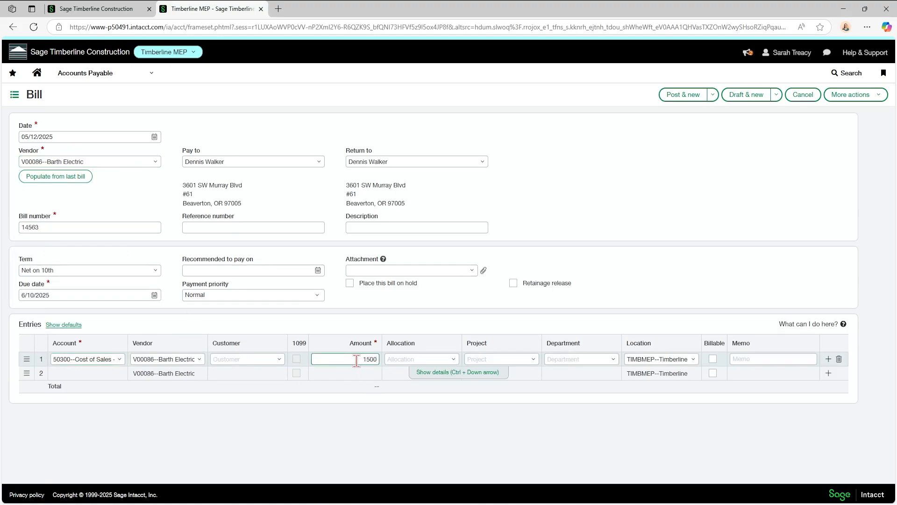
key("Tab")
left_click(566, 359)
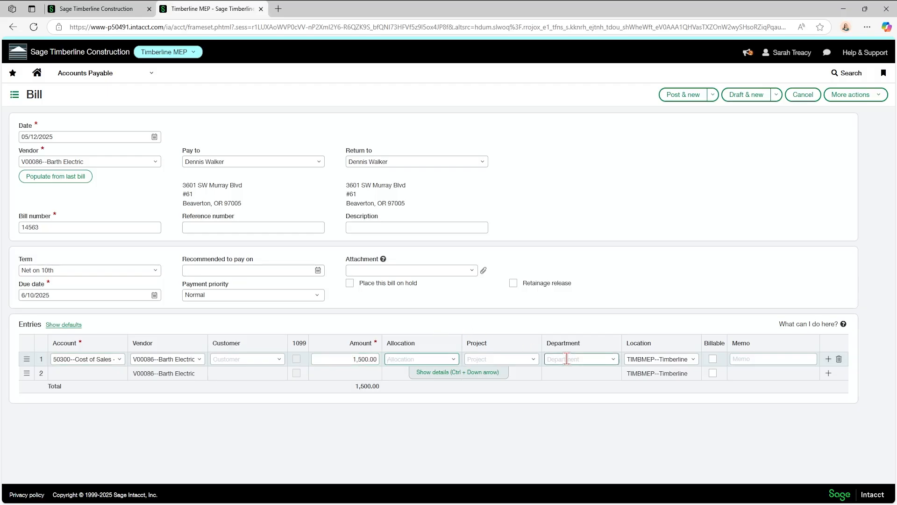
type("con")
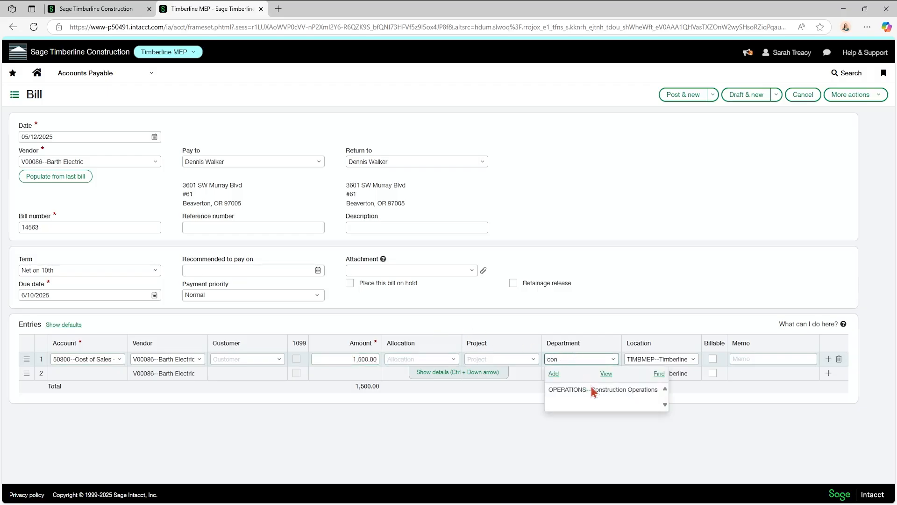
left_click(592, 390)
left_click(680, 98)
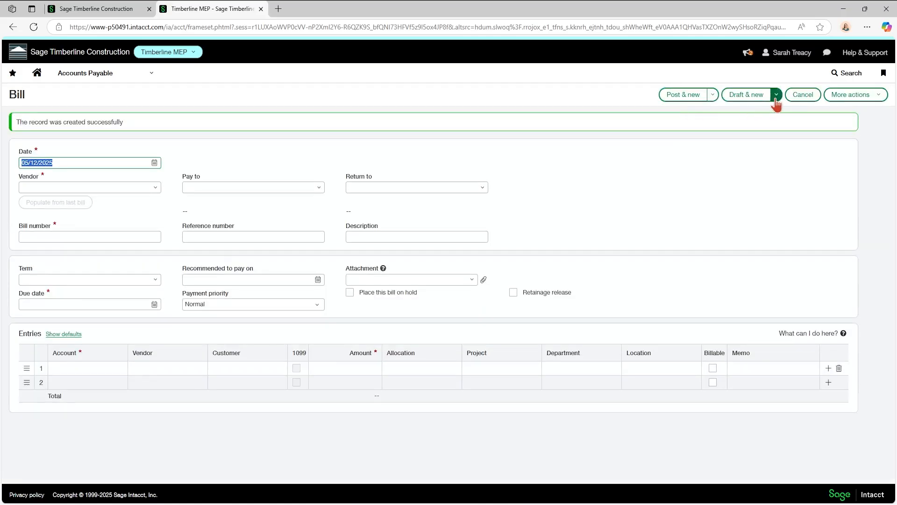
Discard the blank new bill and show the joint payees on Barth Electric bill 14563.
left_click(793, 97)
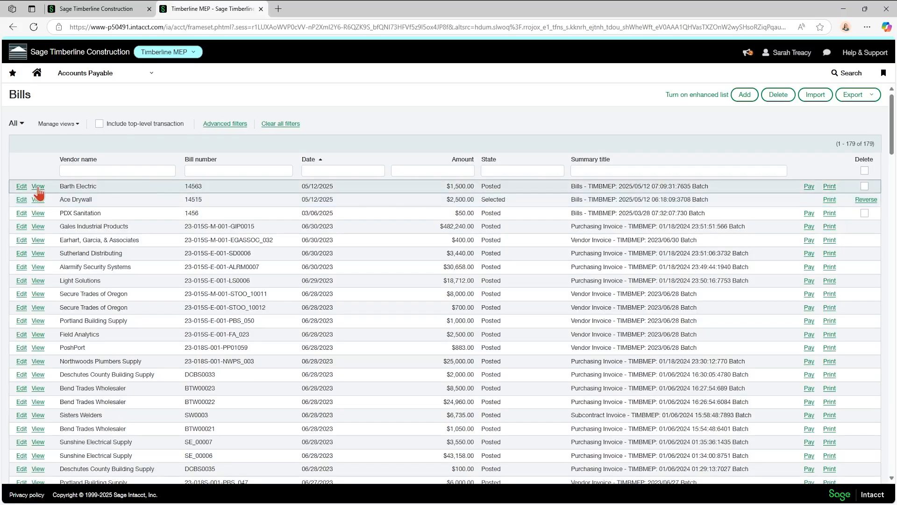
left_click(24, 186)
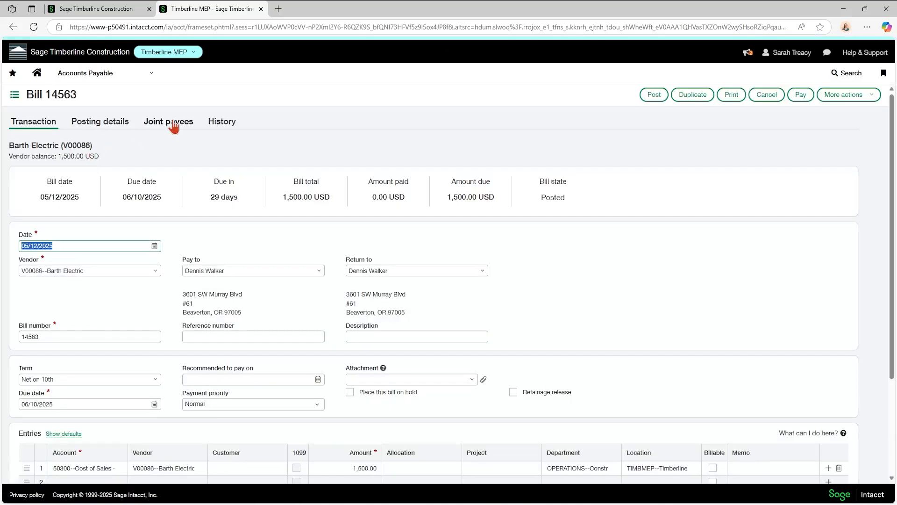
left_click(173, 126)
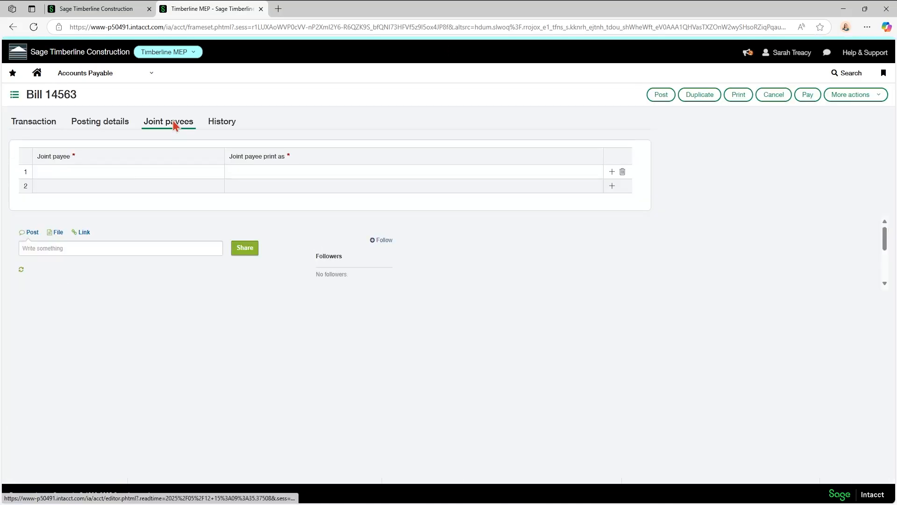
Add XYZ as joint payee, printed as 'Barth Electric AND XYZ', and post the bill.
left_click(97, 170)
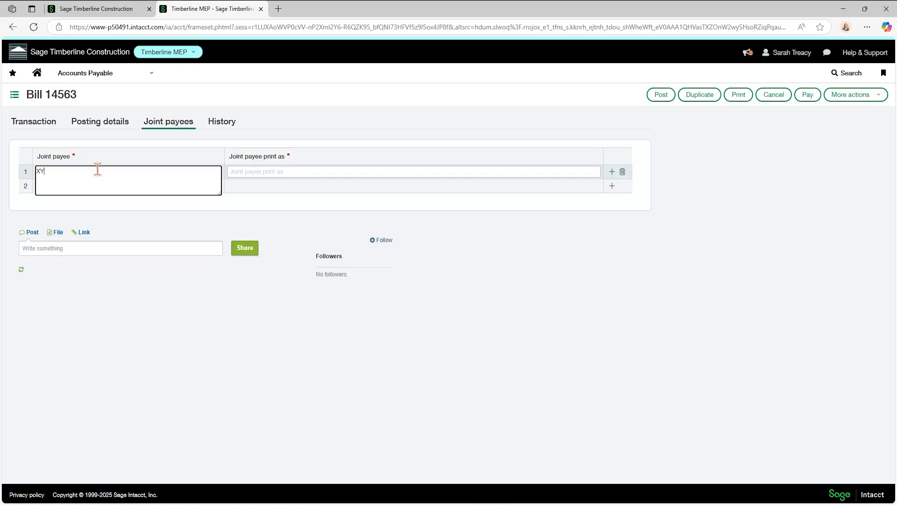
key("Tab")
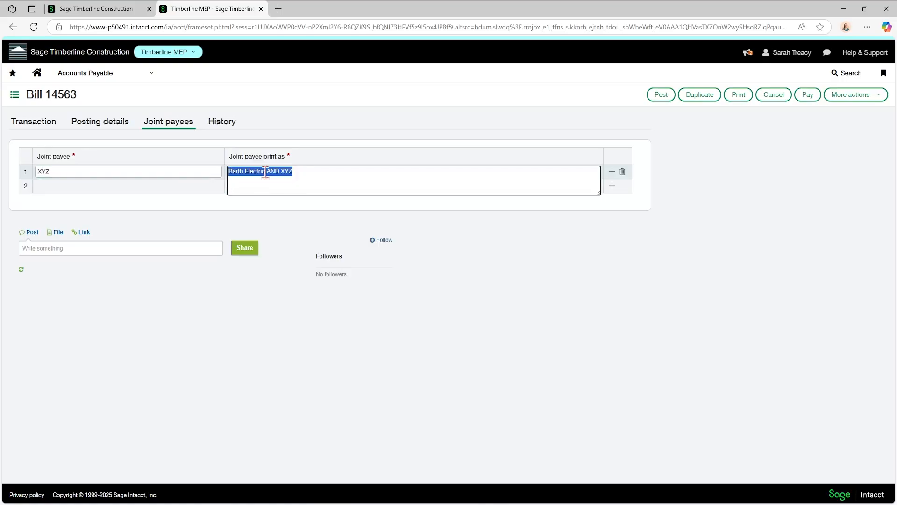
left_click(308, 171)
left_click(661, 95)
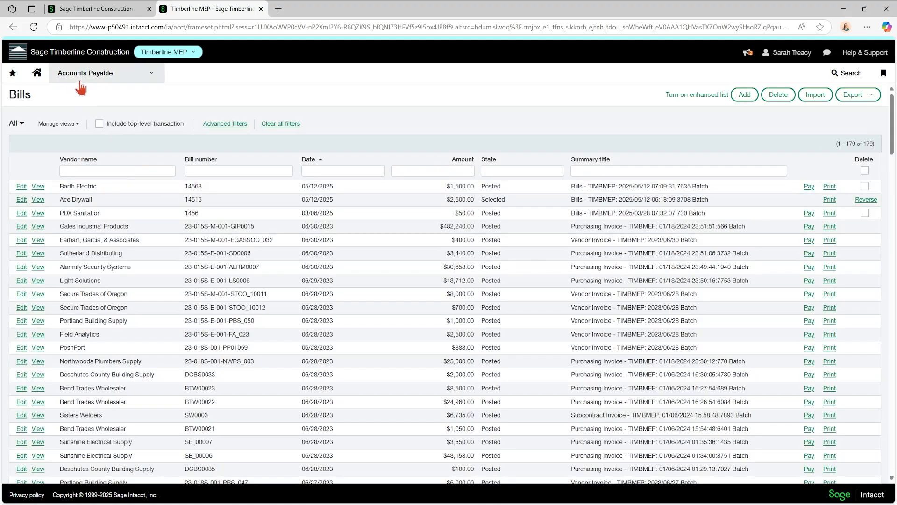
Set Pay bills to Joint check, showing bill 14563 for 1,500.00, and review its line details without changes.
left_click(89, 80)
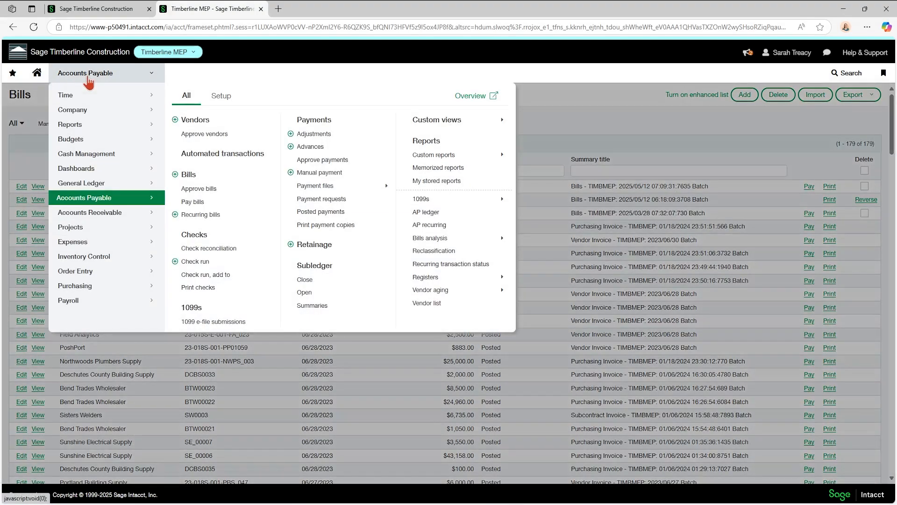
left_click(191, 201)
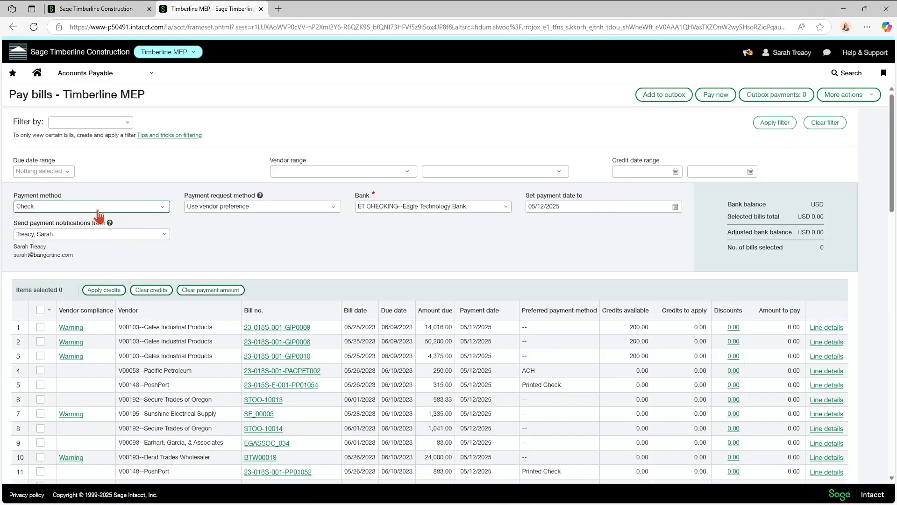
left_click(163, 206)
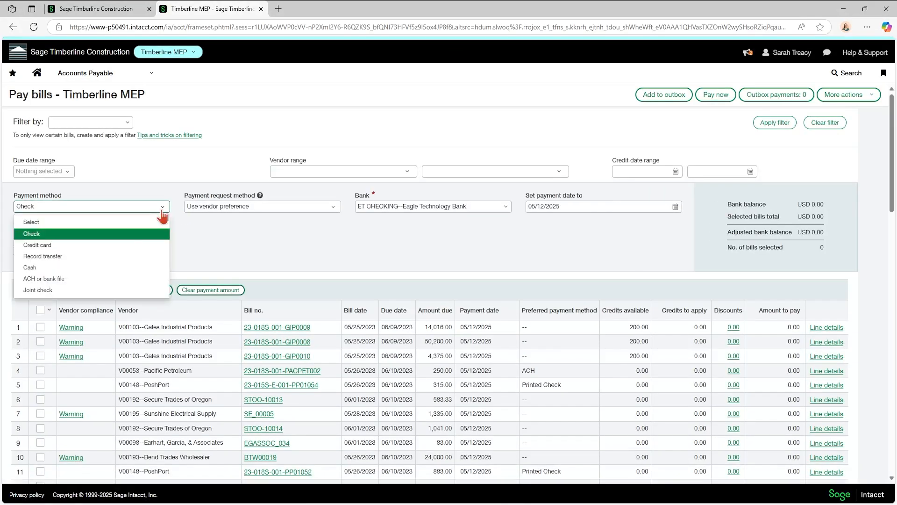
left_click(39, 291)
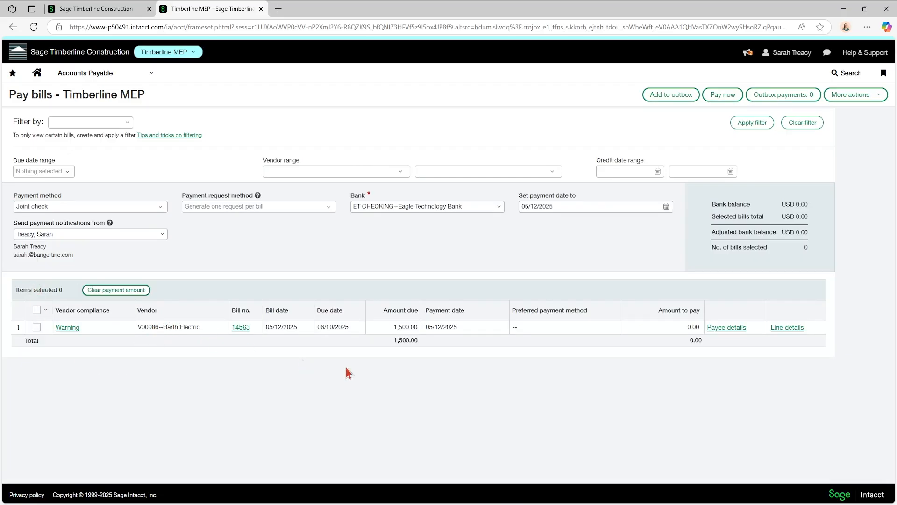
left_click(781, 328)
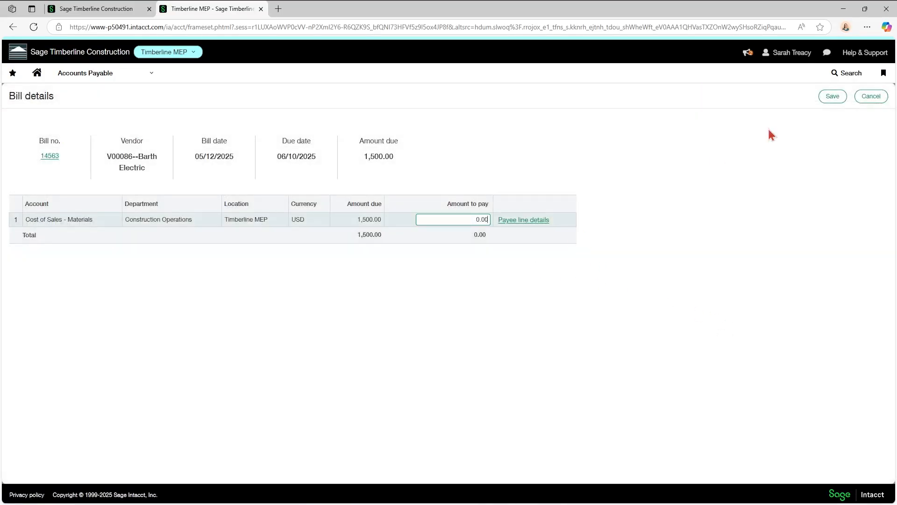
left_click(871, 95)
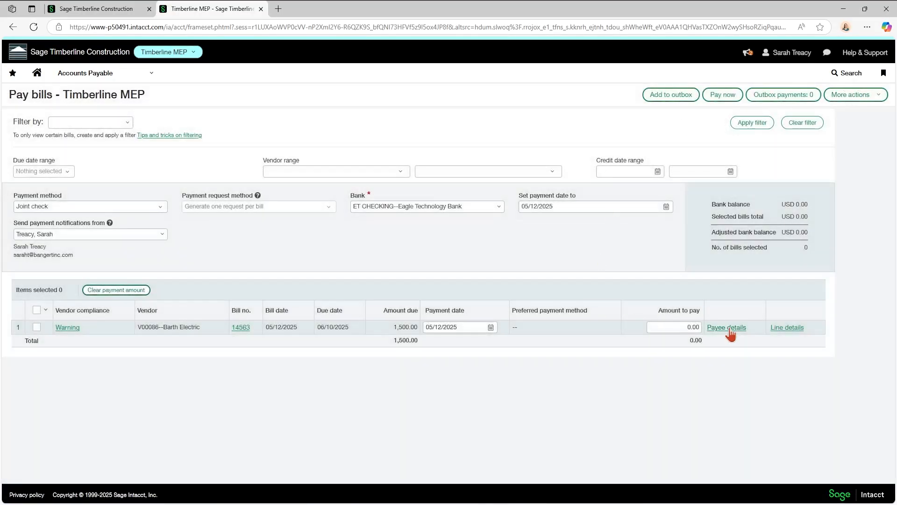
Assign 1,500.00 of bill 14563 to joint payee XYZ, leaving the vendor-only row at 0.00, and save.
left_click(729, 329)
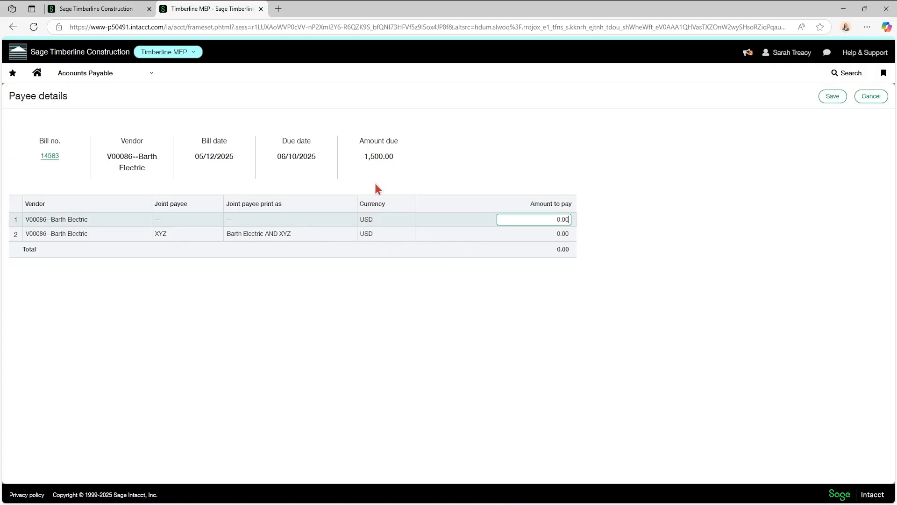
left_click(529, 233)
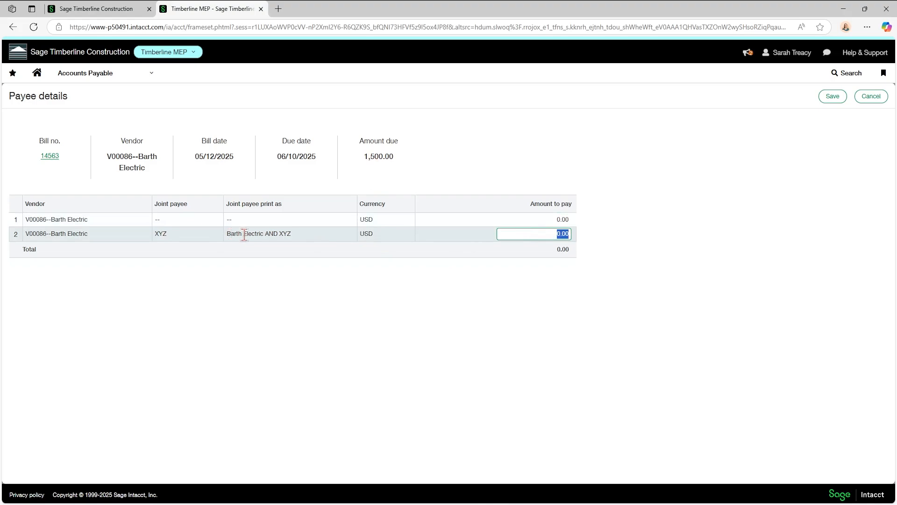
type("1500")
left_click(572, 300)
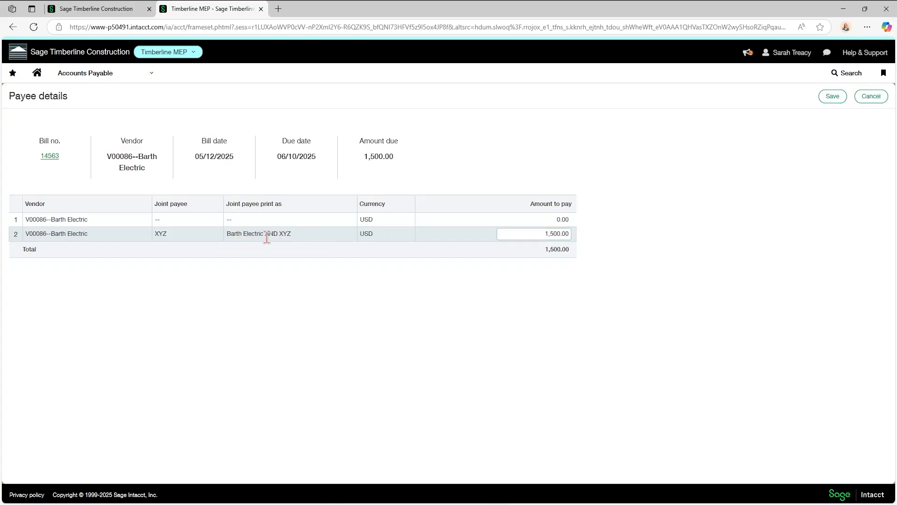
left_click(539, 221)
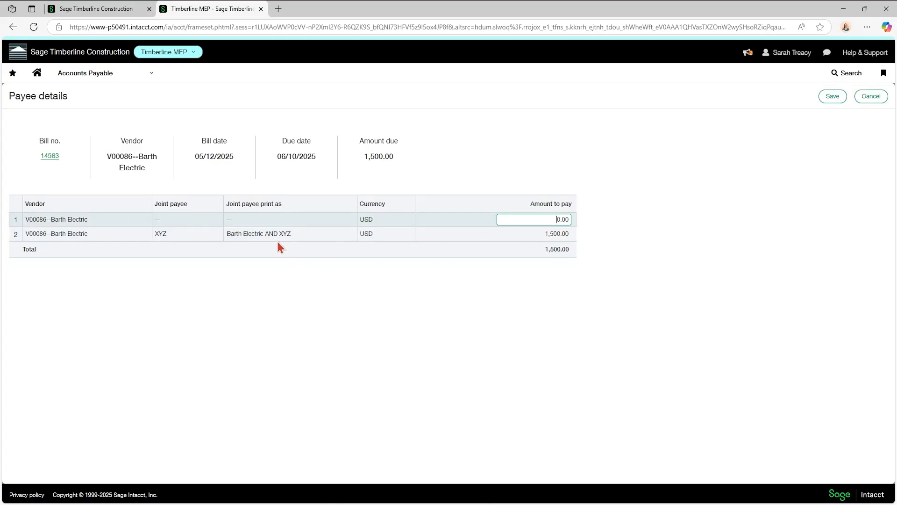
left_click(832, 98)
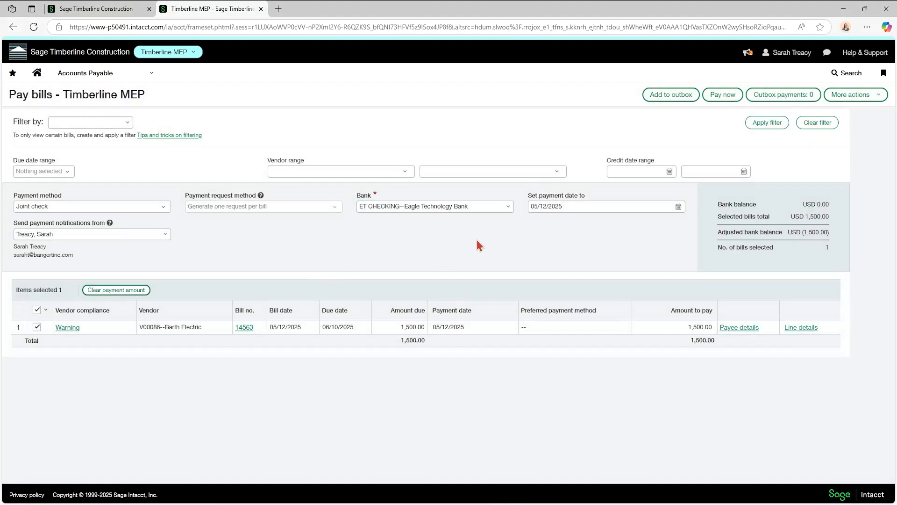
Pay bill 14563 now by joint check and go to the Payment requests list.
left_click(724, 95)
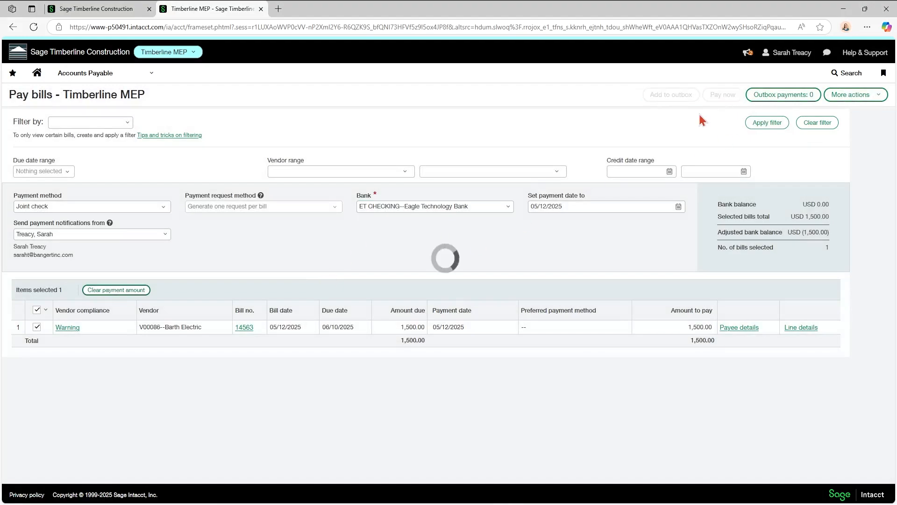
left_click(101, 77)
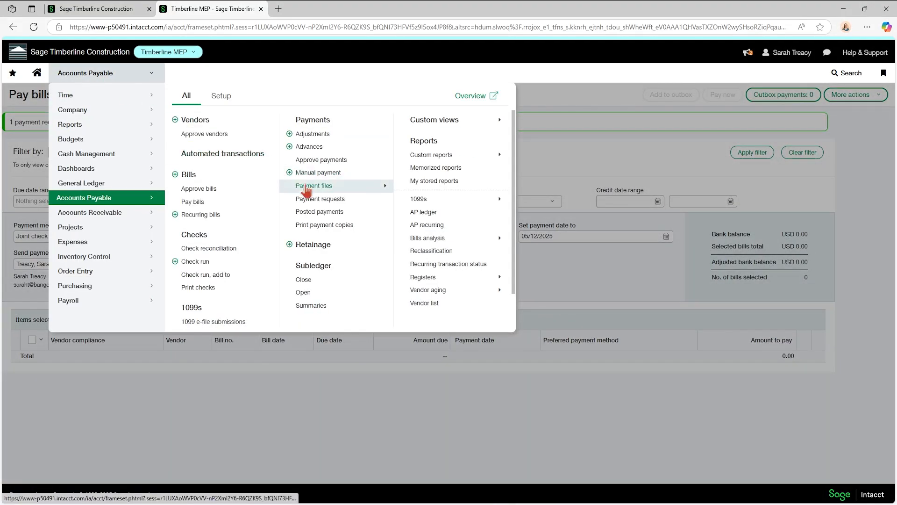
left_click(320, 199)
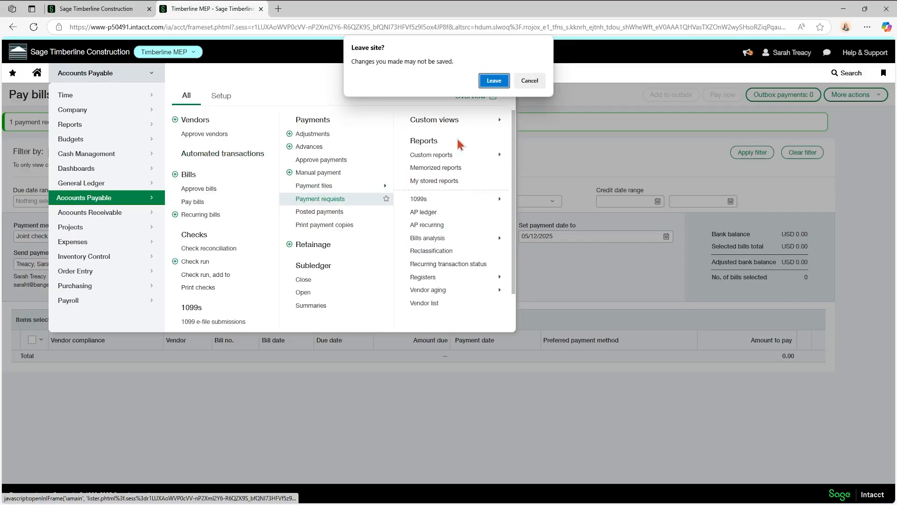
left_click(494, 81)
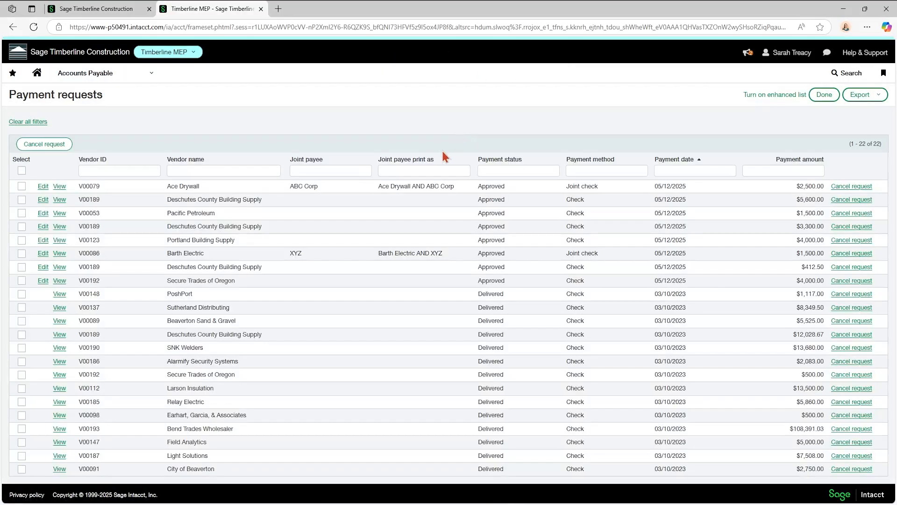
left_click(401, 170)
left_click(73, 76)
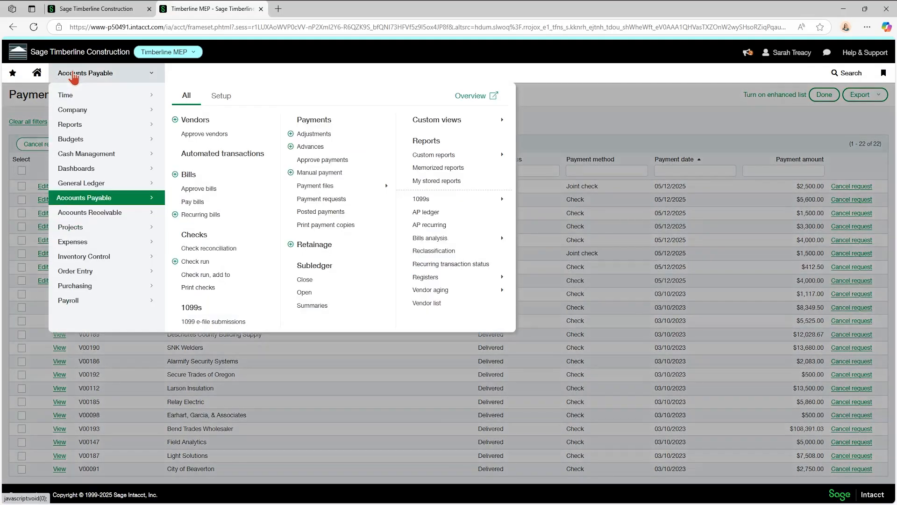
left_click(563, 114)
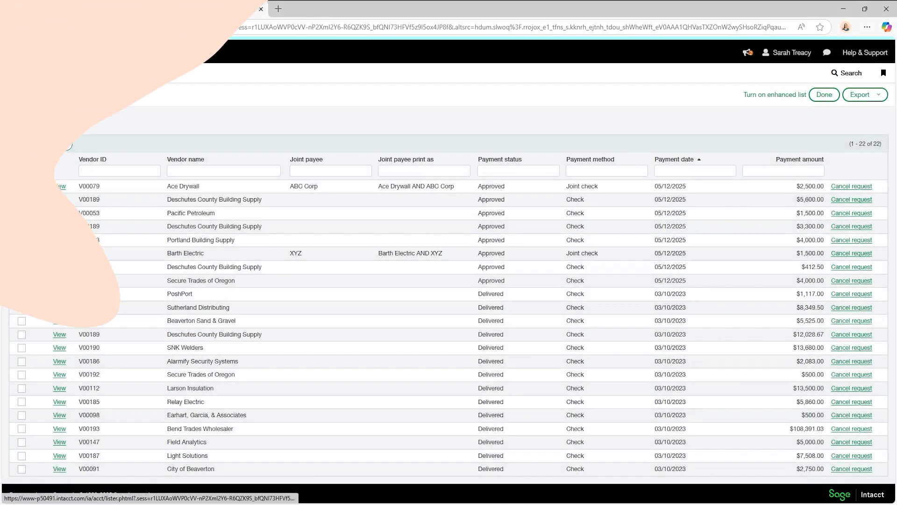